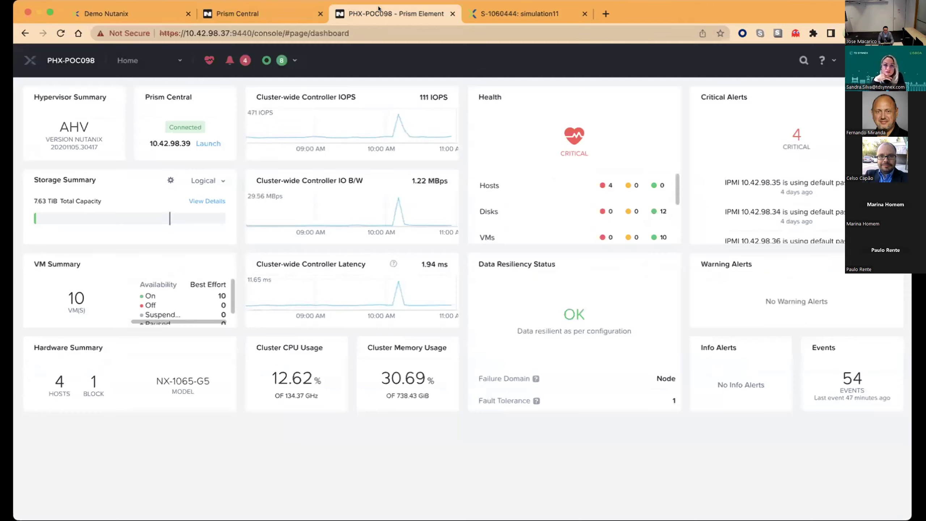
Step: Open the LCM inventory of installed software and firmware versions for the cluster
left_click(155, 64)
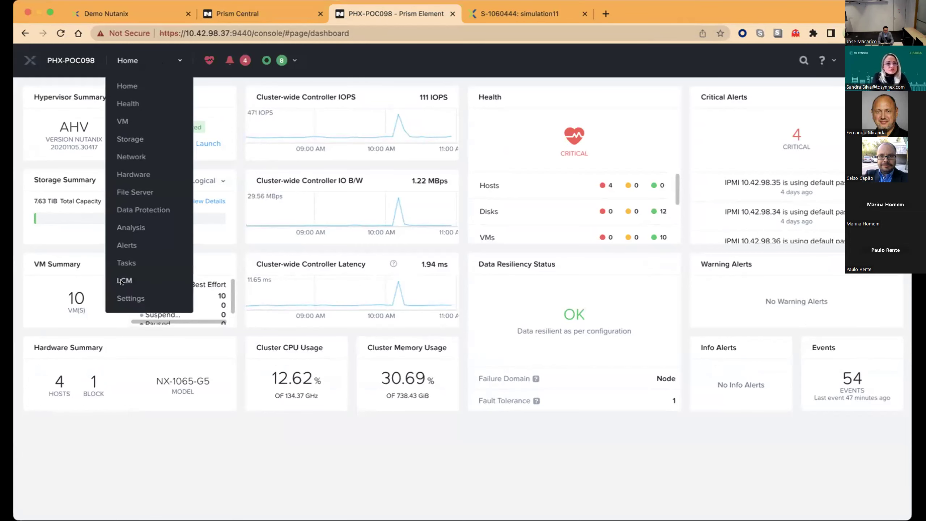
left_click(123, 280)
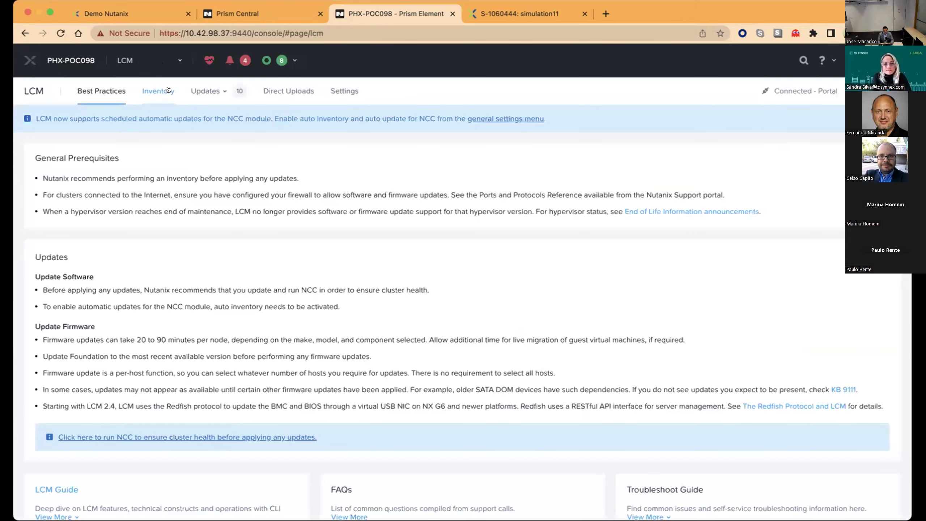
left_click(168, 89)
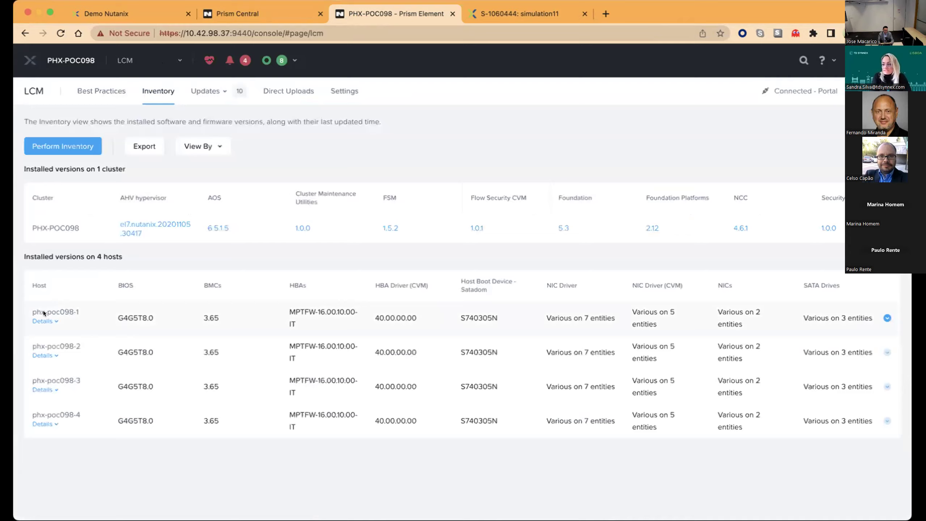
Step: Expand the details of host phx-poc098-1 and examine the installed firmware and driver versions of its components
left_click(43, 321)
scroll(44, 325, "down", 10)
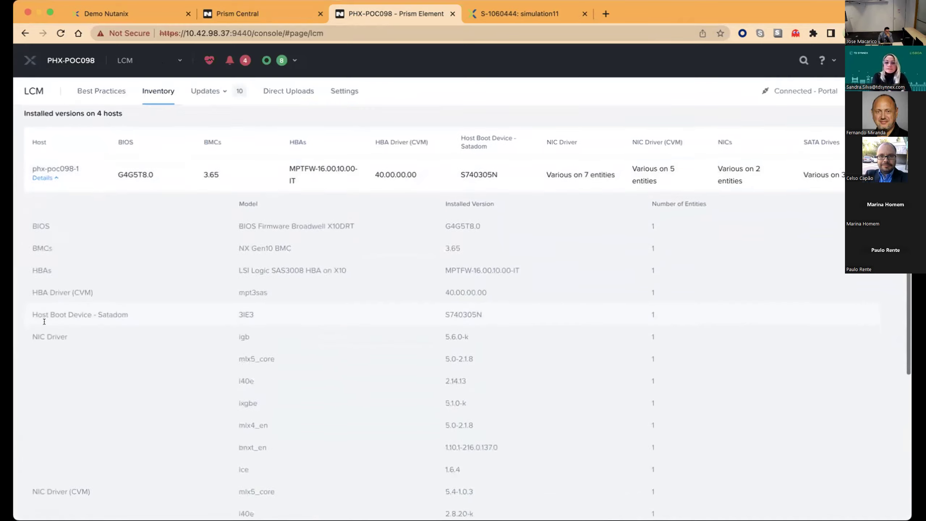
scroll(44, 325, "up", 3)
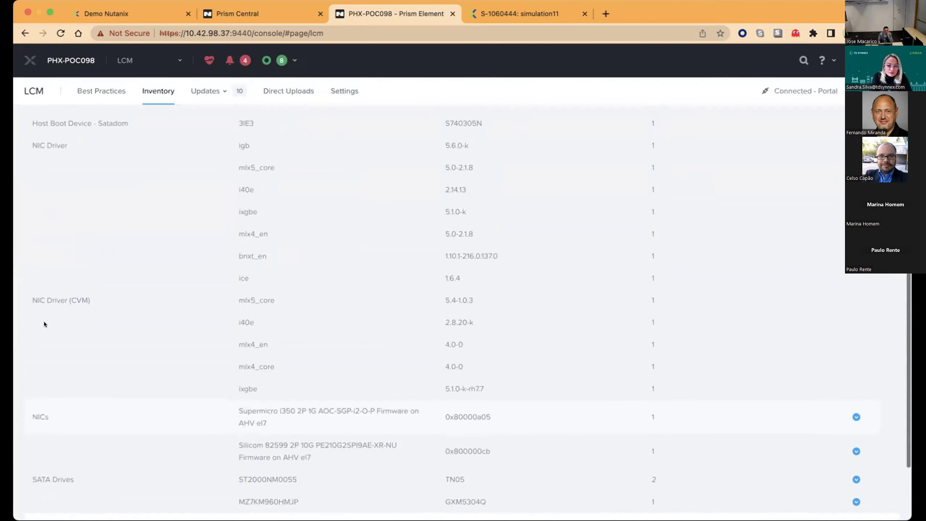
scroll(43, 321, "up", 4)
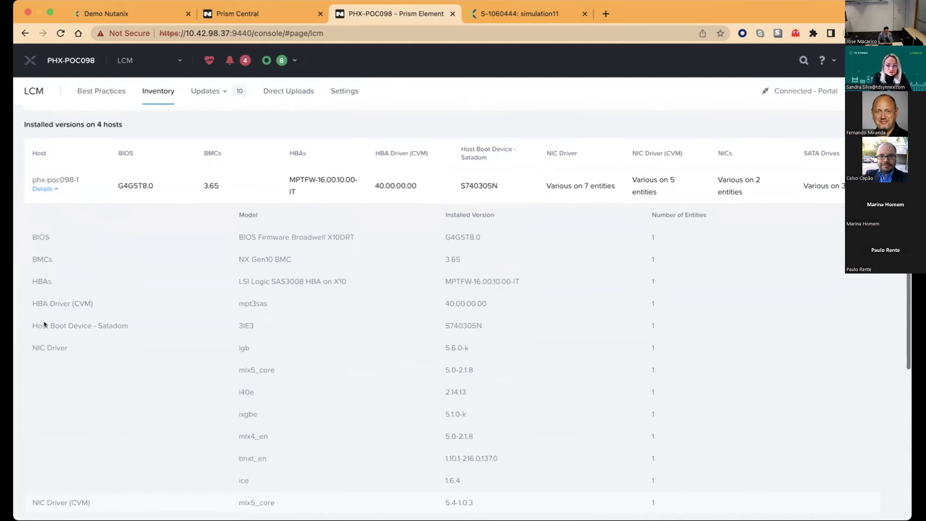
scroll(44, 322, "down", 1)
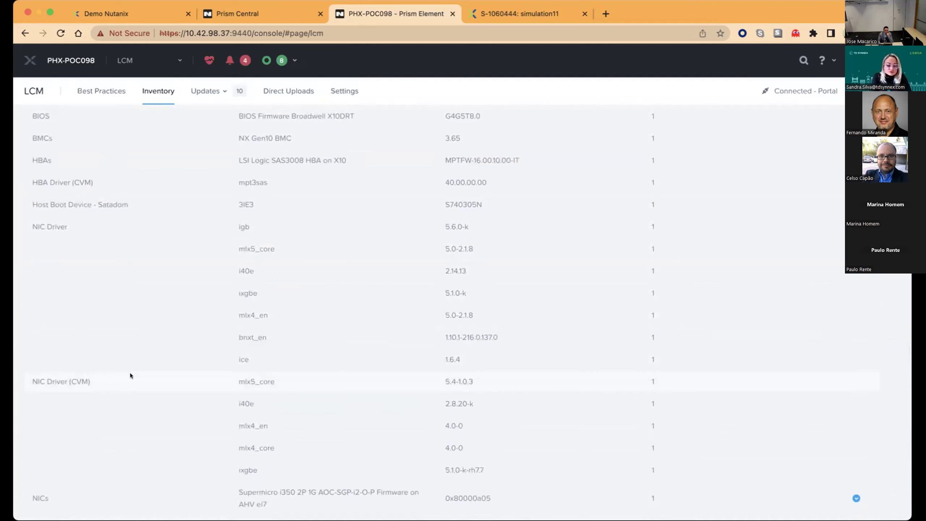
scroll(131, 375, "down", 5)
scroll(130, 375, "up", 3)
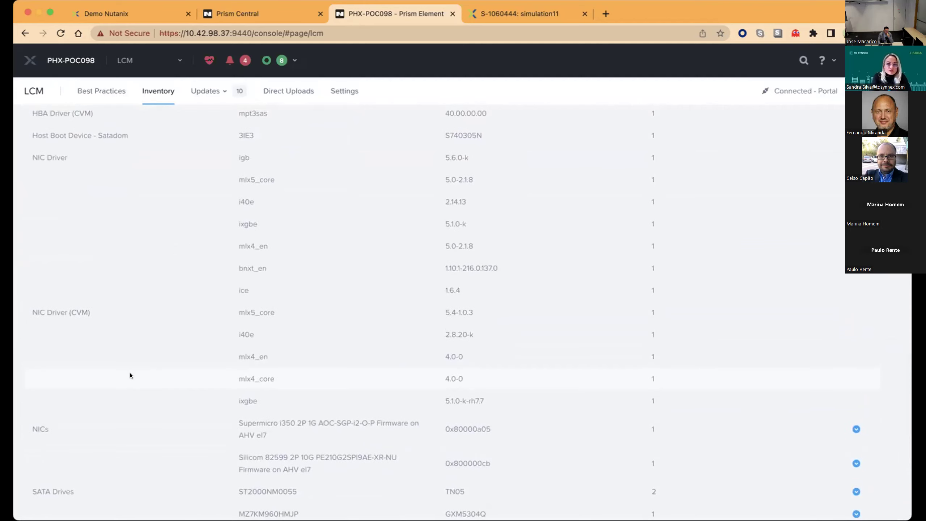
scroll(130, 375, "up", 6)
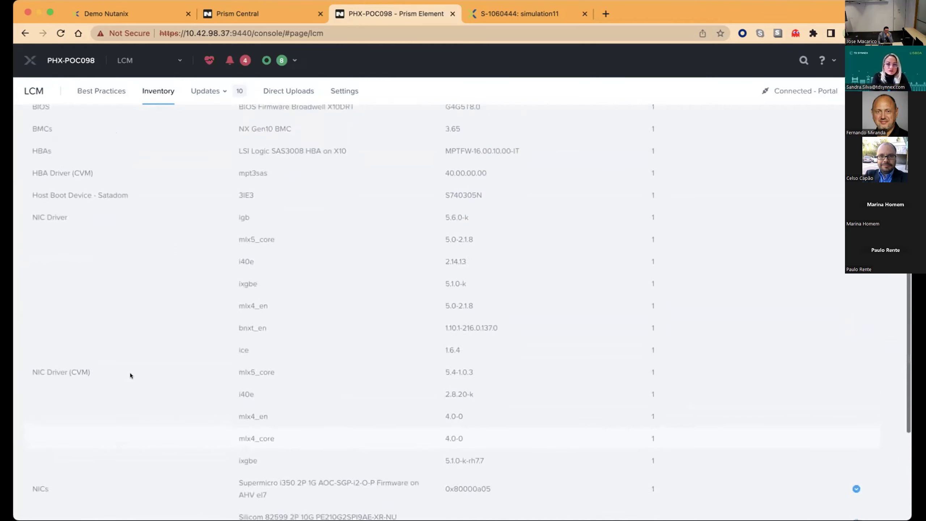
scroll(130, 375, "down", 2)
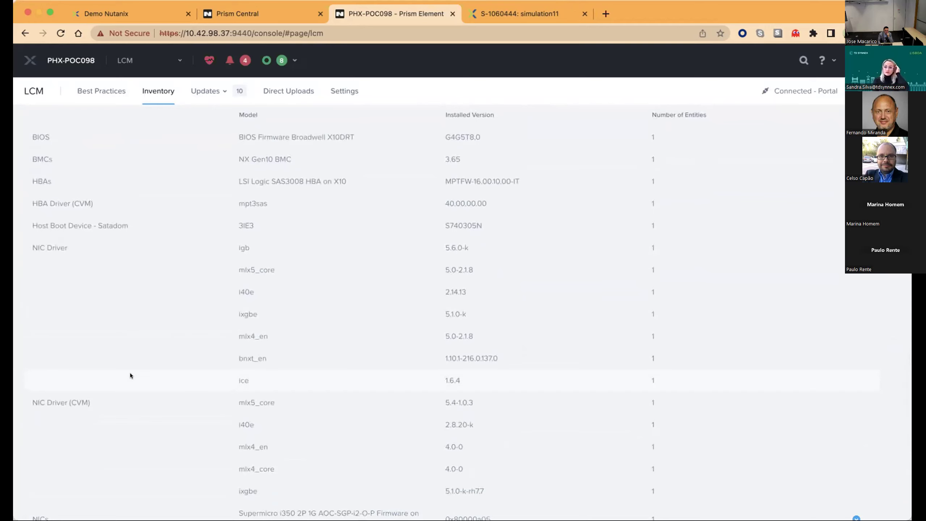
Step: Select all available software updates in LCM and review their update plan, leaving it without applying the updates
left_click(206, 92)
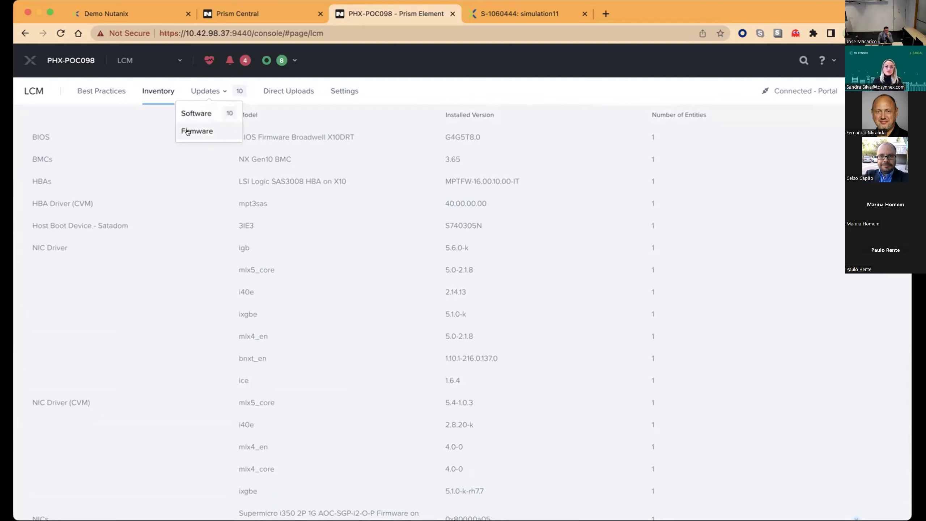
scroll(203, 198, "up", 5)
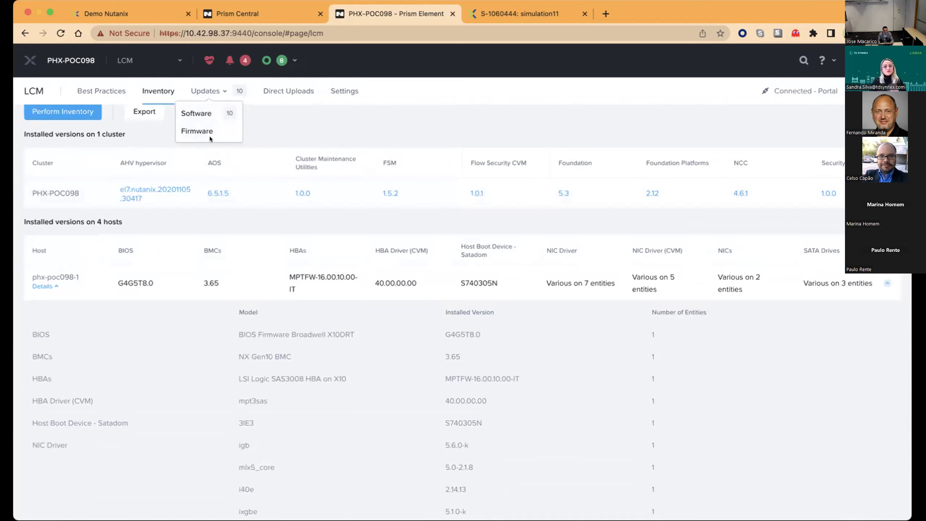
left_click(207, 112)
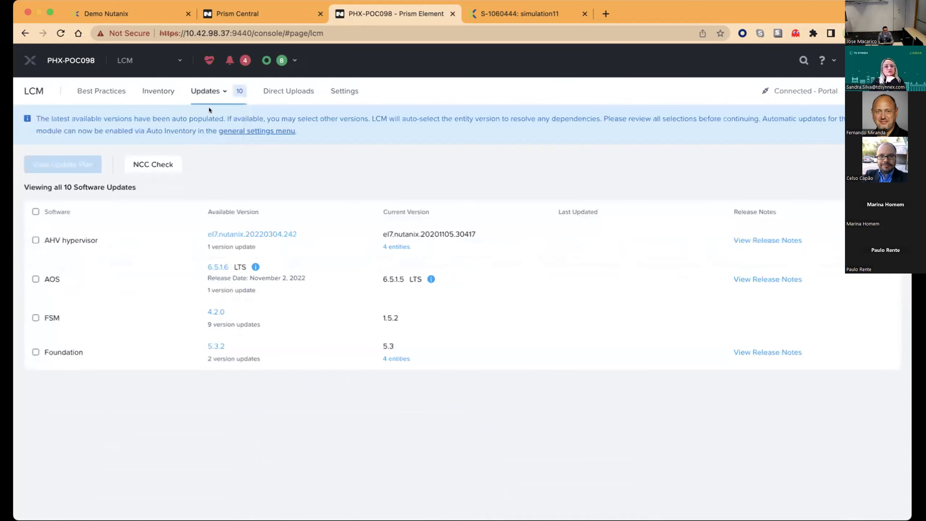
left_click(36, 240)
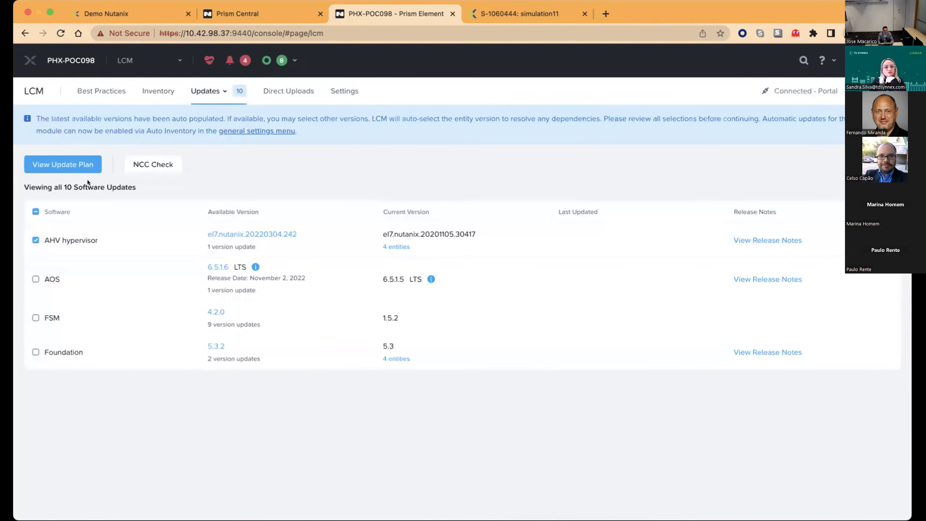
left_click(33, 214)
left_click(33, 211)
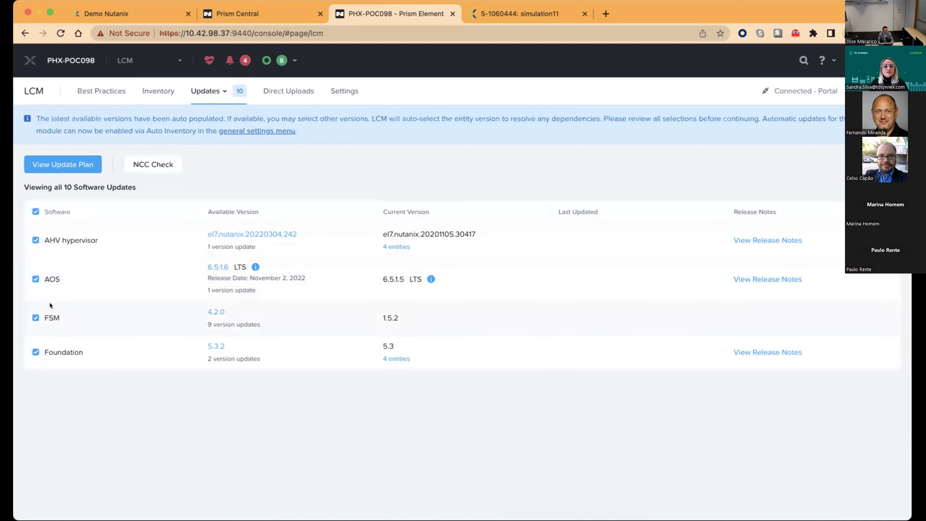
left_click(80, 166)
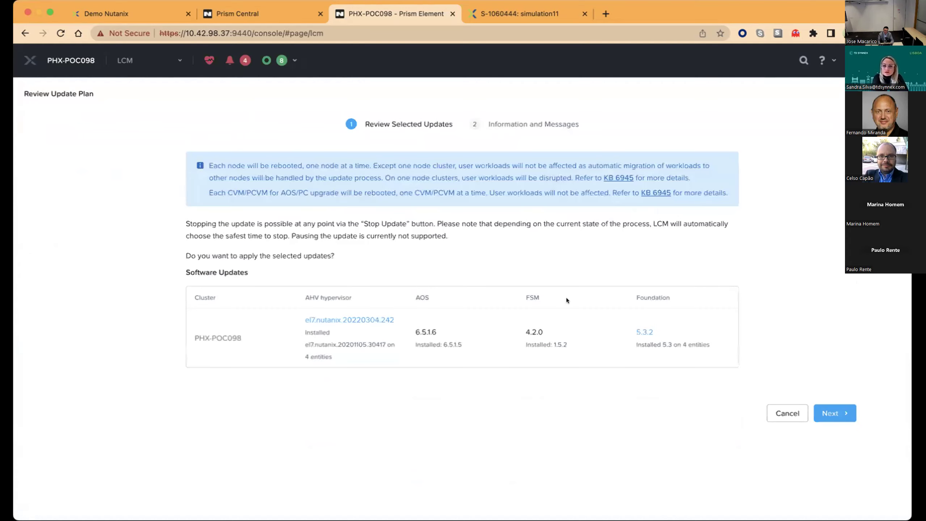
left_click(784, 414)
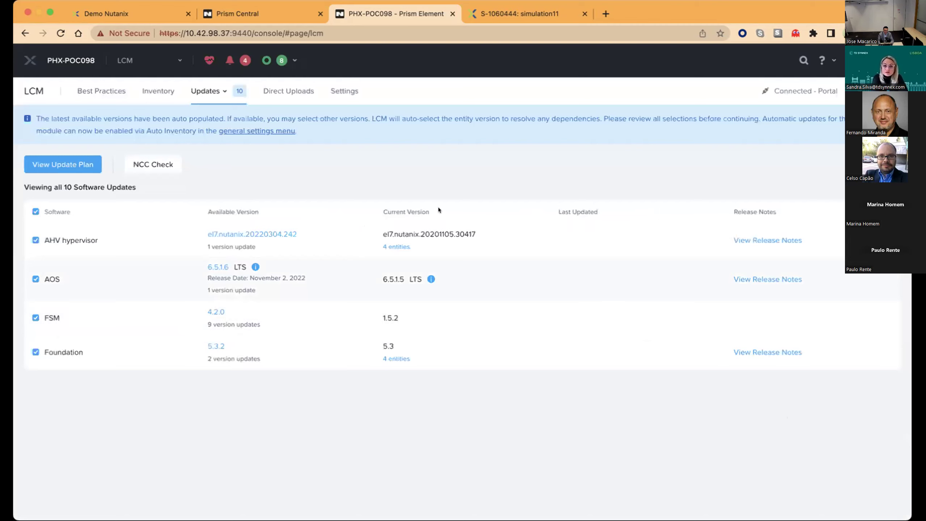
Step: View the cluster's storage in table form, examining the storage containers and the storage pool
left_click(126, 60)
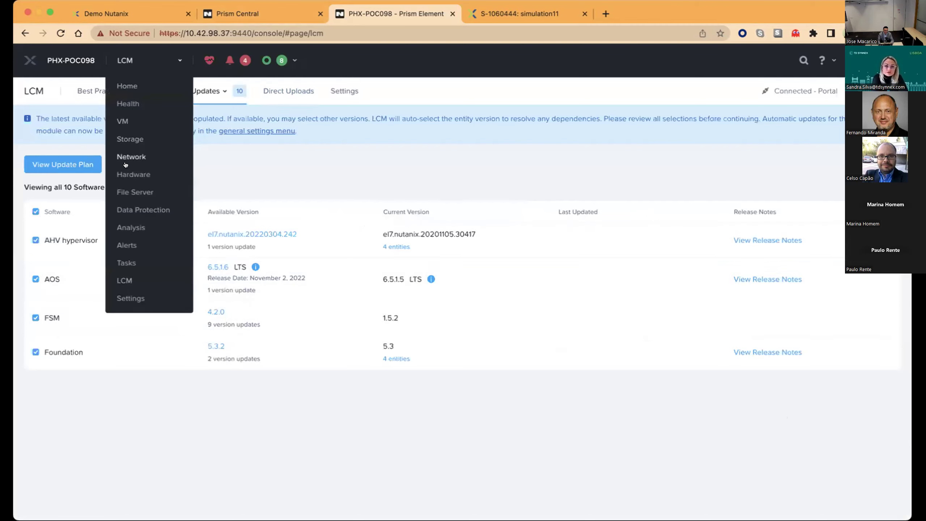
left_click(124, 137)
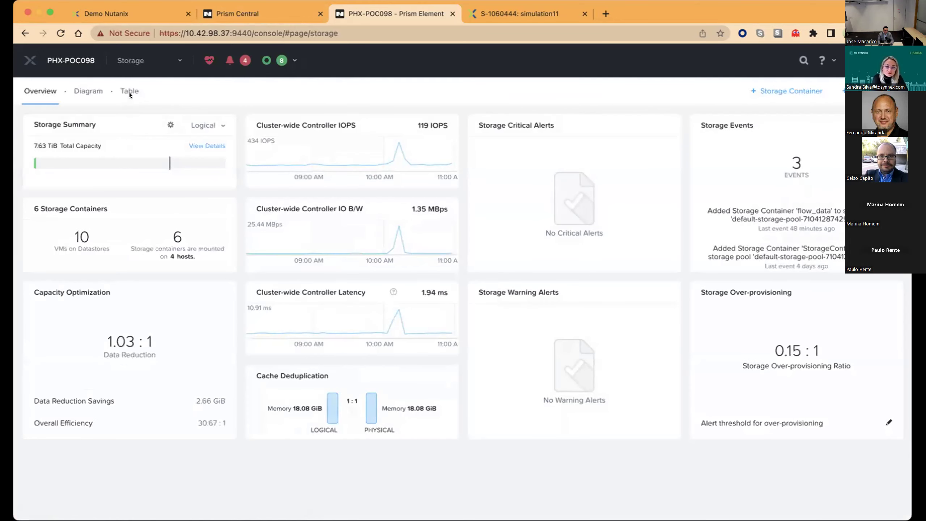
left_click(126, 90)
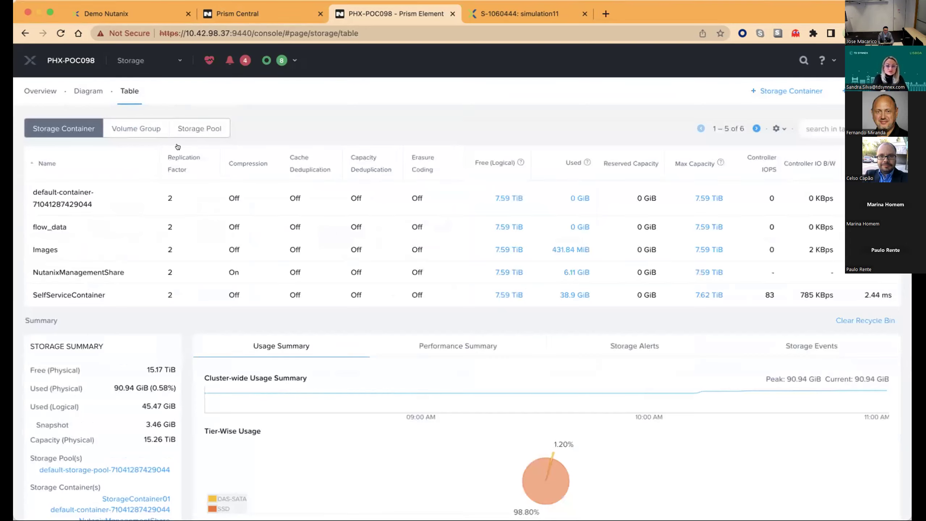
left_click(213, 126)
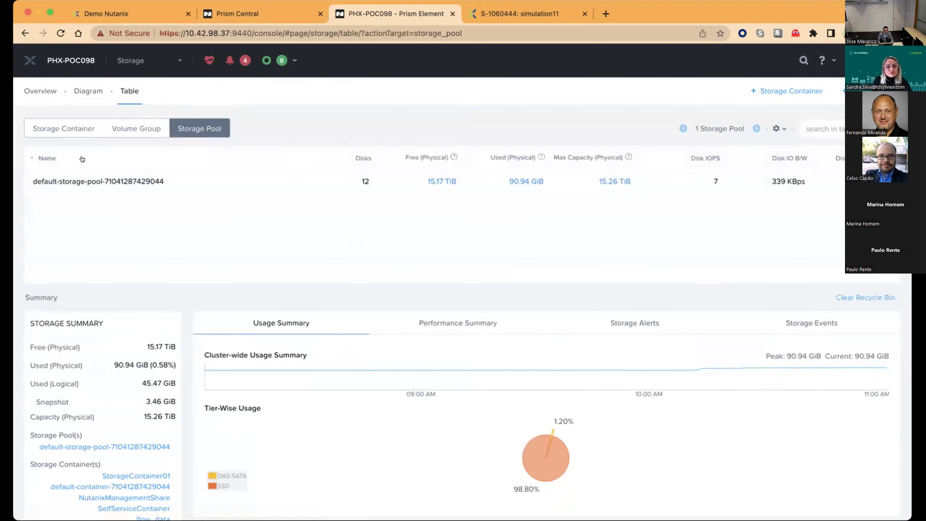
Step: Create a storage container named Datastore01 in the default storage pool, keeping the default advanced settings
left_click(73, 130)
left_click(766, 94)
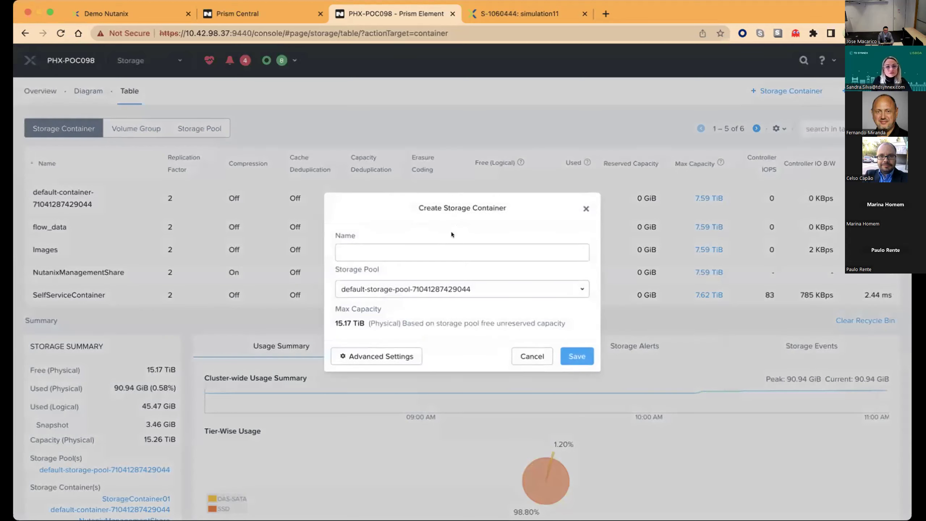
left_click(439, 244)
type("Datastore01")
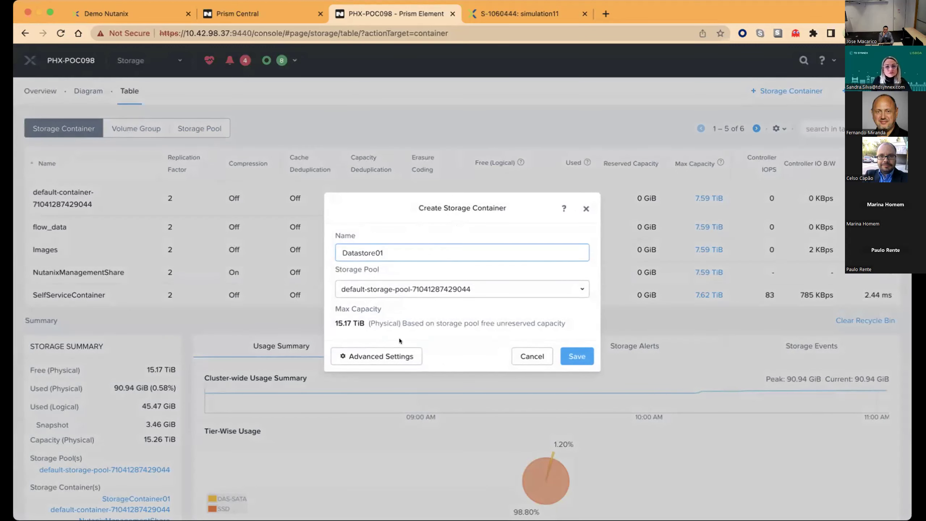
left_click(396, 357)
scroll(396, 353, "down", 6)
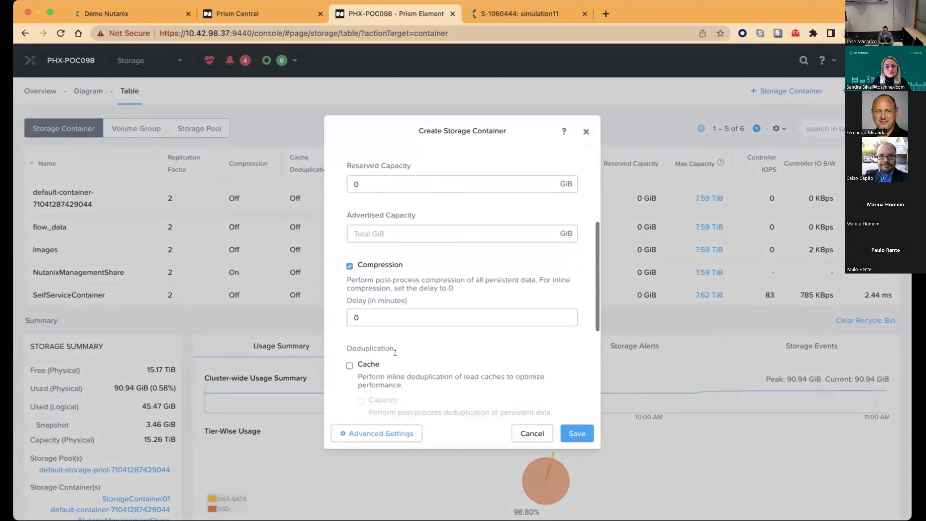
scroll(395, 353, "down", 1)
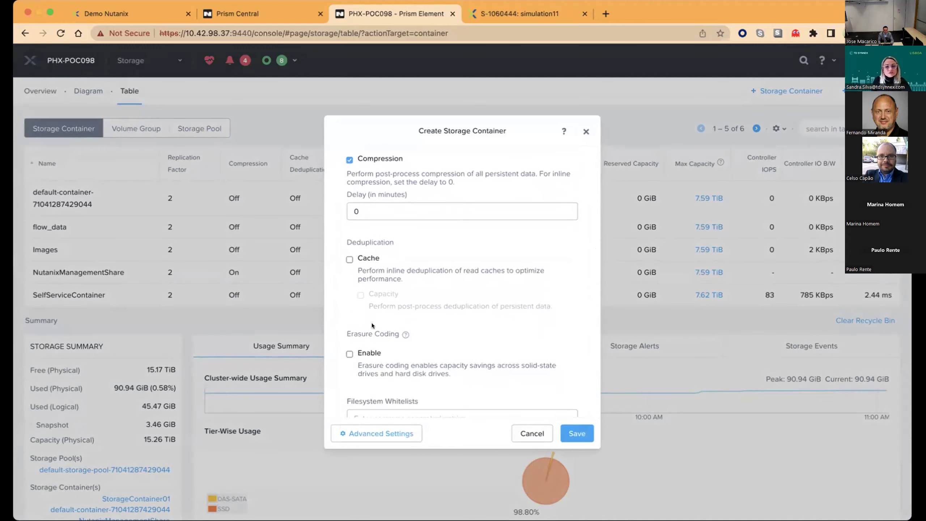
left_click(572, 433)
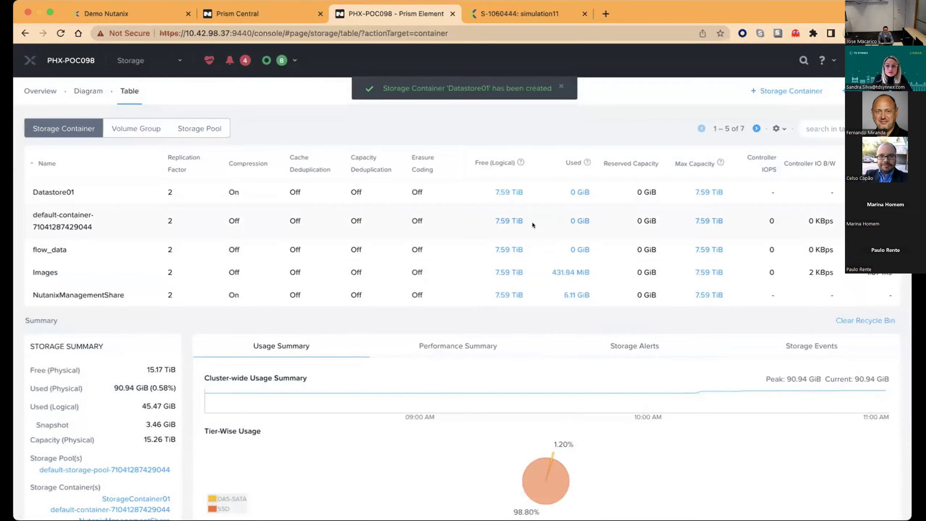
Step: Review the editable advanced settings of the Datastore01 storage container and leave them without saving
left_click(458, 184)
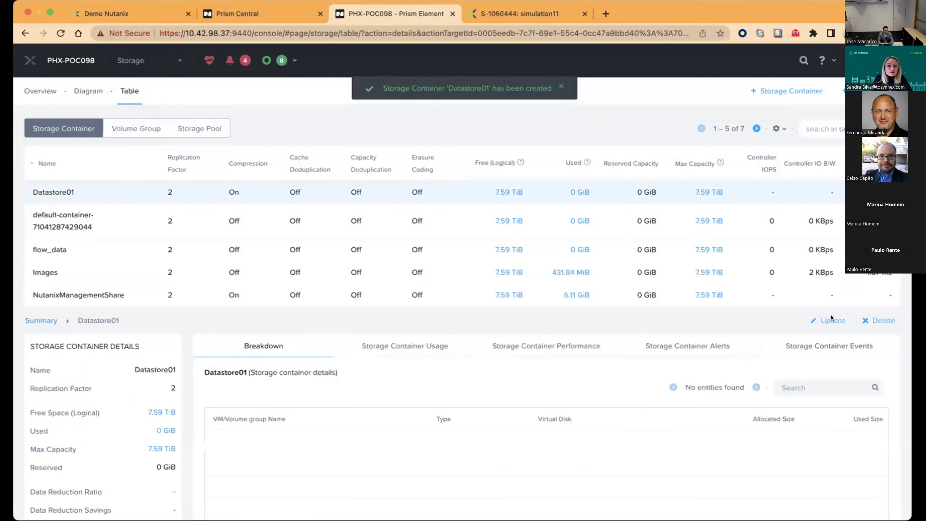
left_click(832, 319)
left_click(374, 354)
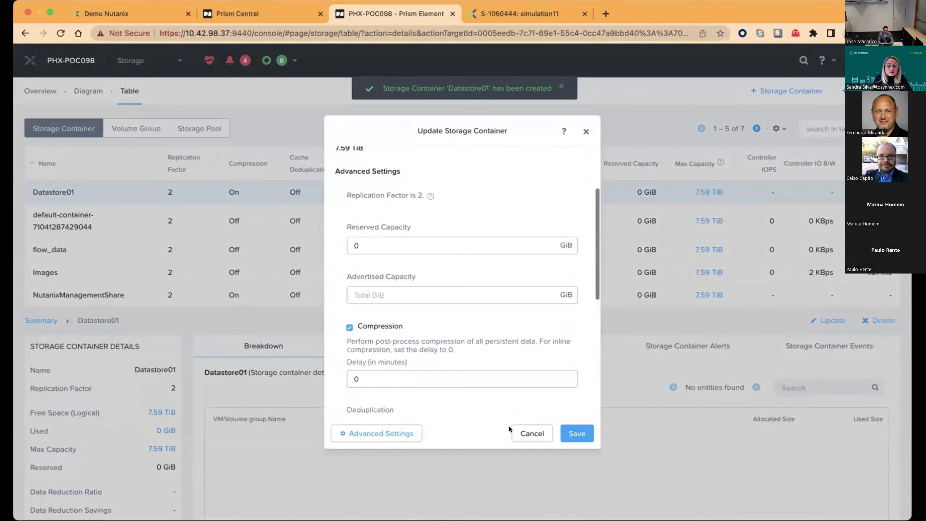
left_click(532, 434)
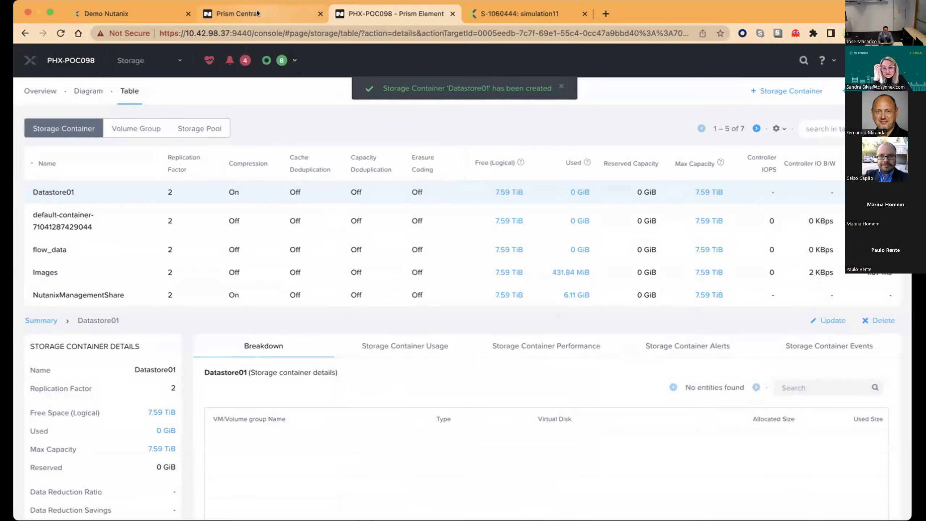
Step: In Prism Central, start a protection policy named Policy01 with cluster PHX-POC098 in Local AZ as its primary location
left_click(257, 14)
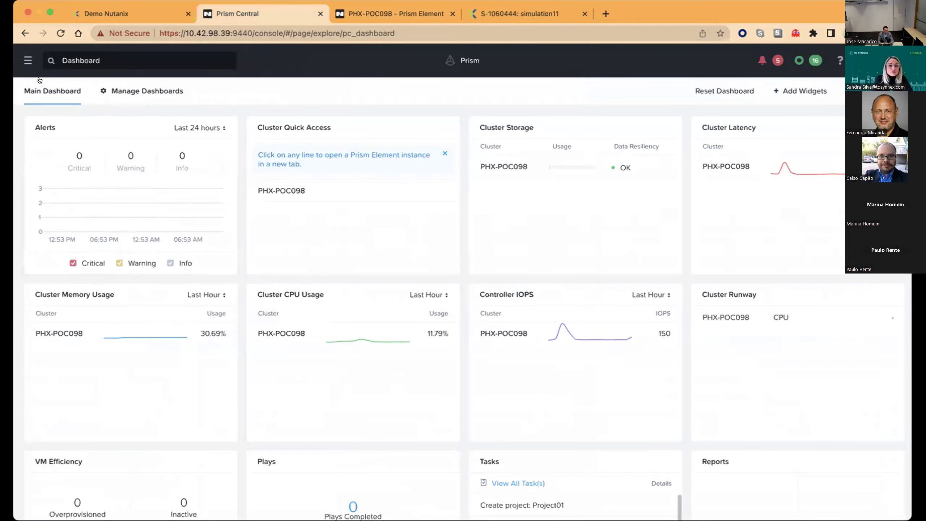
left_click(28, 60)
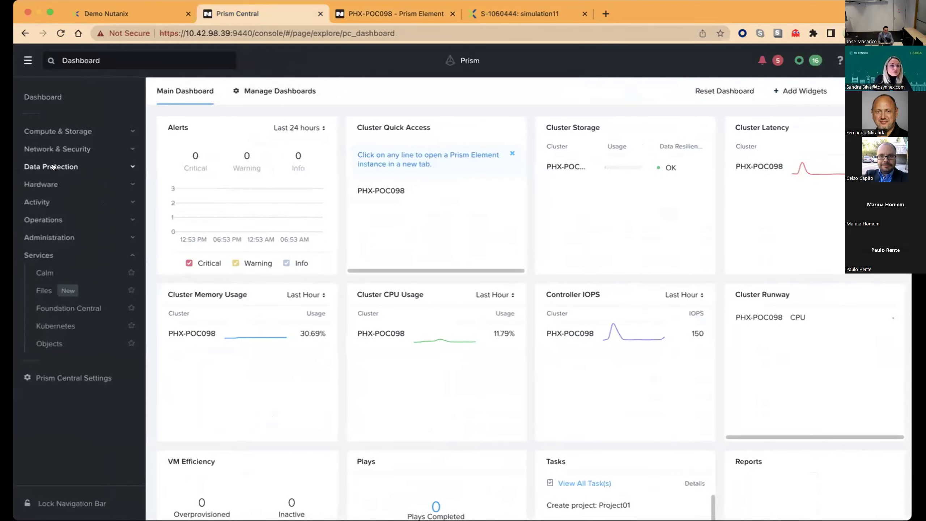
left_click(53, 167)
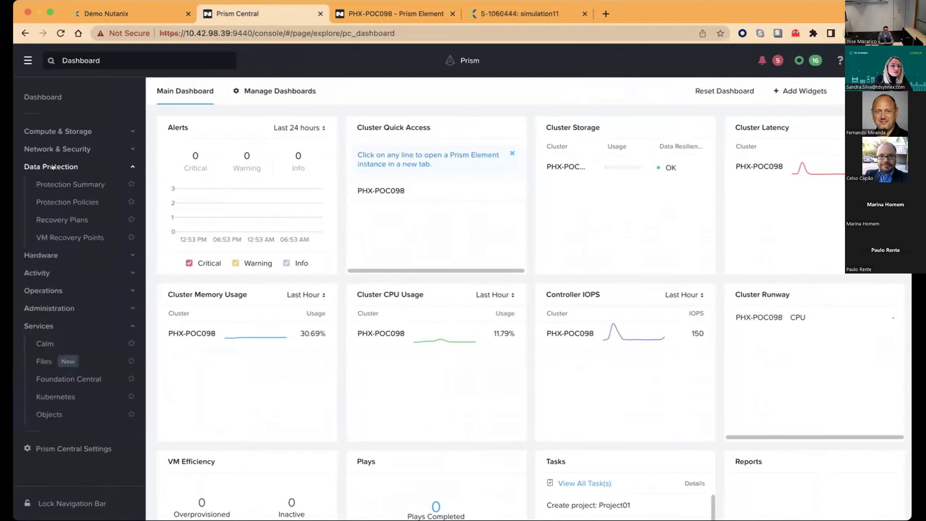
left_click(66, 202)
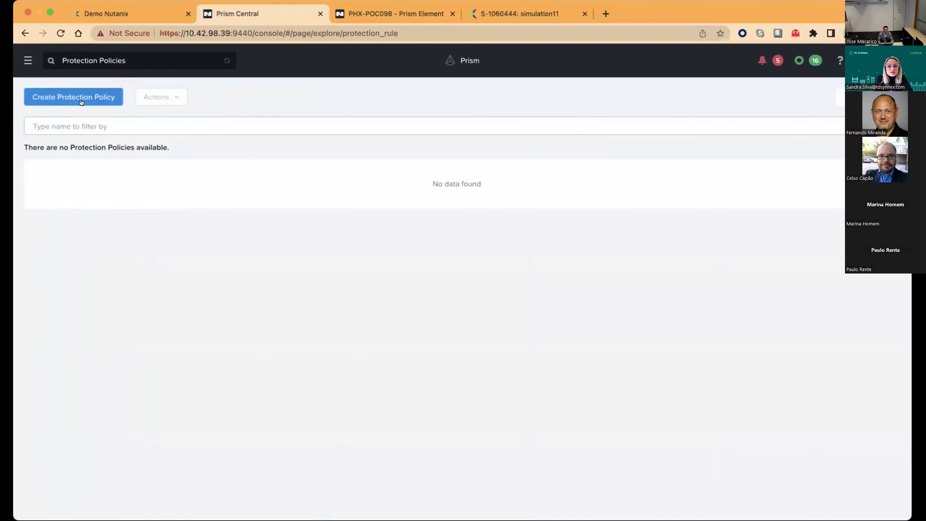
left_click(81, 101)
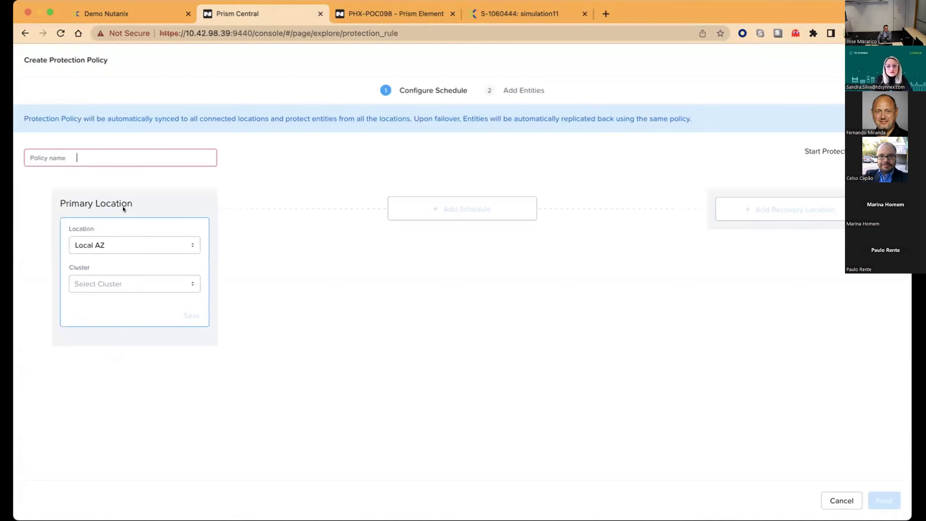
type("Policy01")
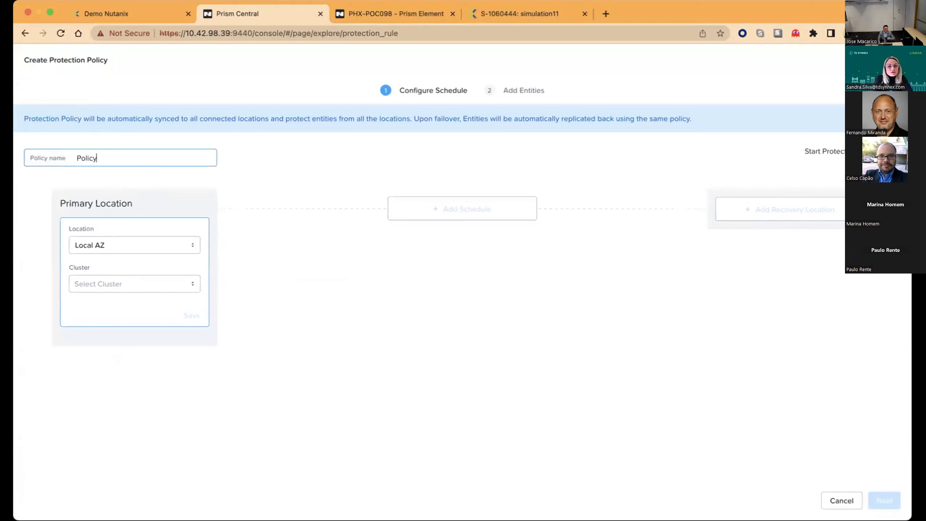
left_click(118, 284)
left_click(110, 301)
left_click(217, 311)
left_click(192, 311)
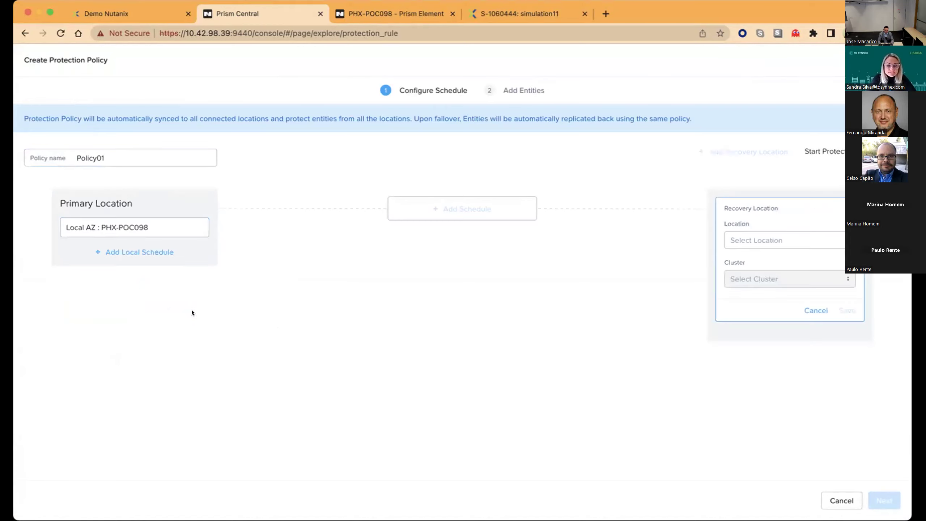
Step: Add a local schedule with hourly snapshots and linear retention of 4 recovery points, leaving out the recovery location
left_click(168, 278)
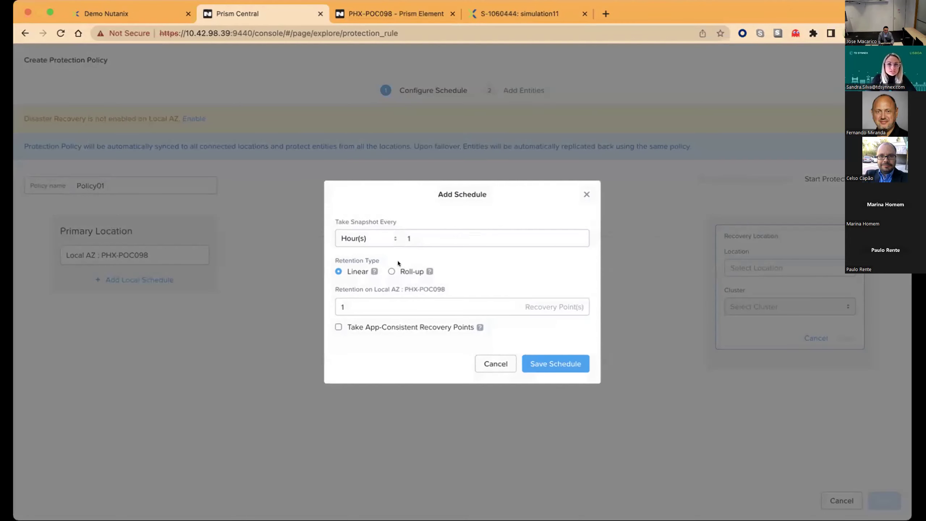
left_click(370, 307)
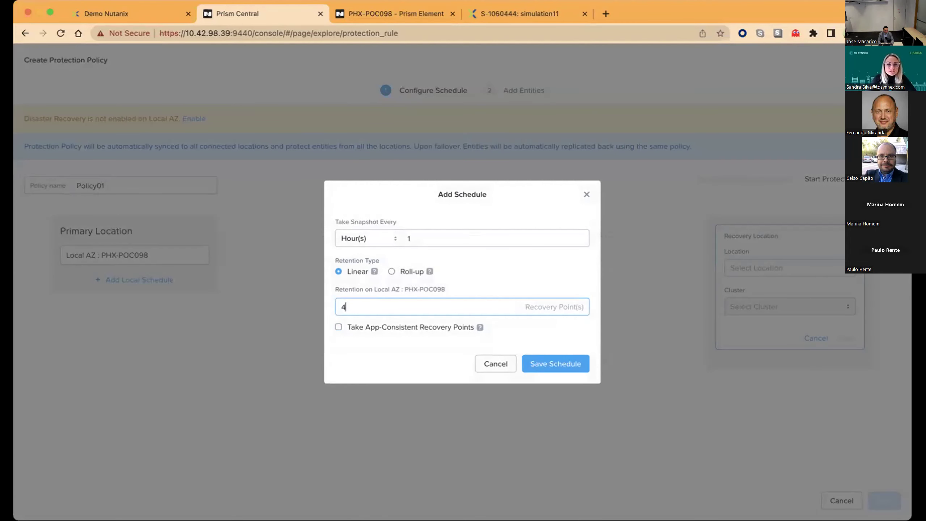
left_click(527, 363)
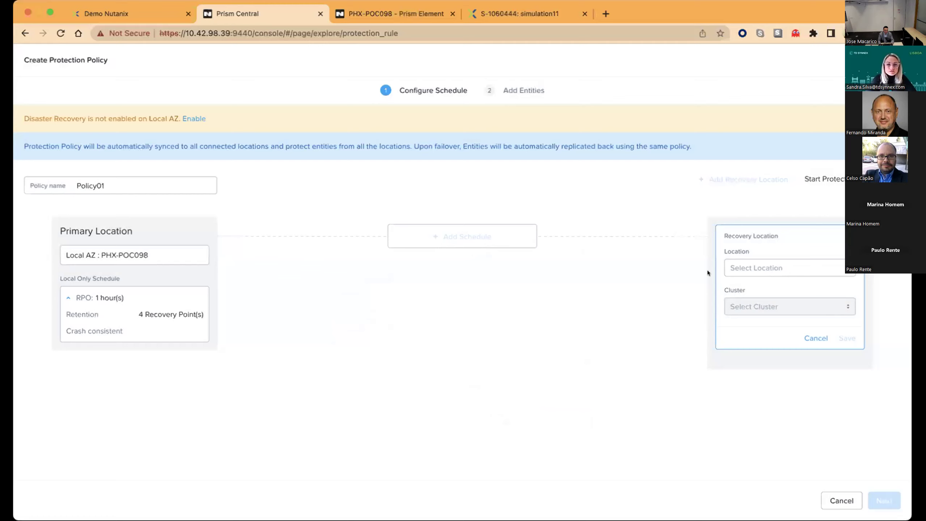
left_click(805, 340)
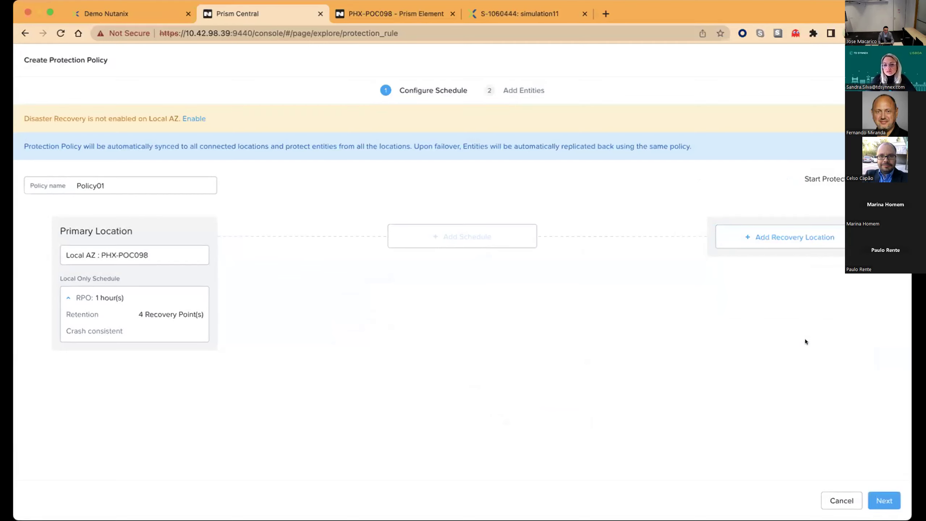
Step: Add the Environment : Production category to the protected entities and create the protection policy
left_click(883, 502)
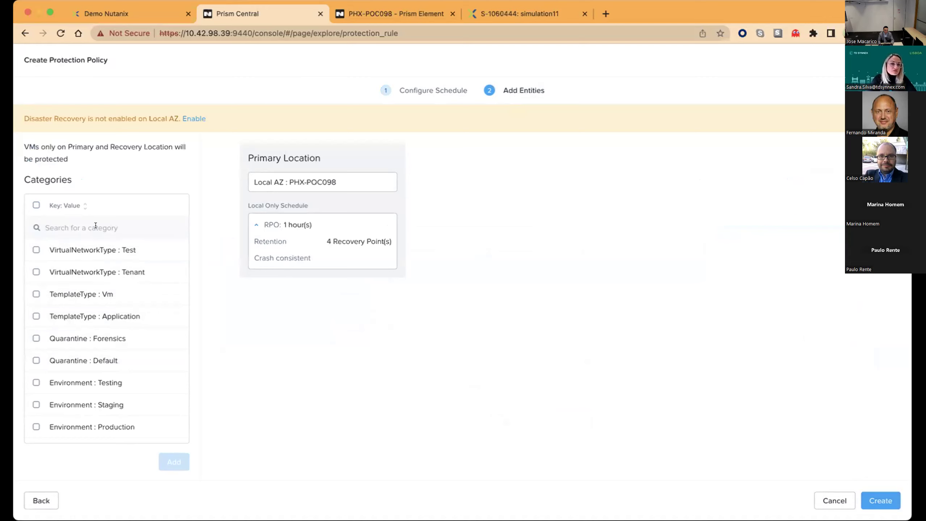
type("pro")
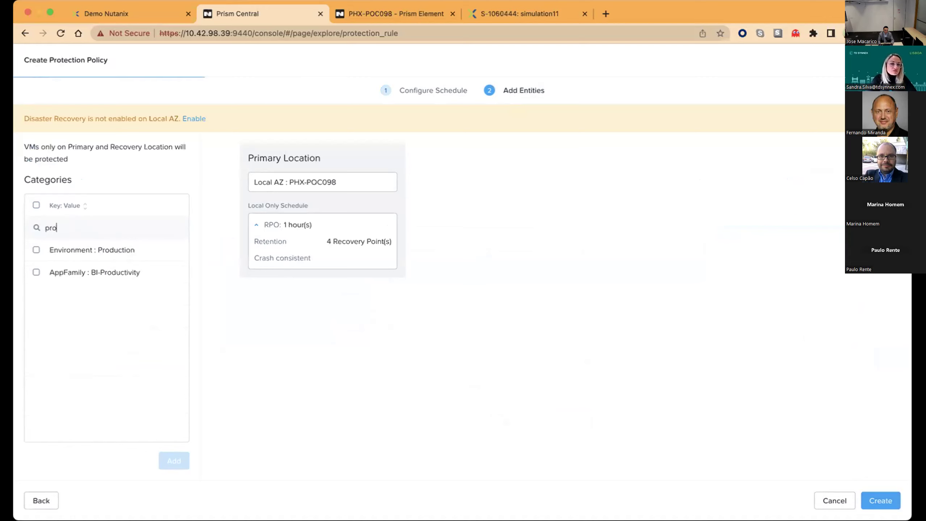
left_click(30, 250)
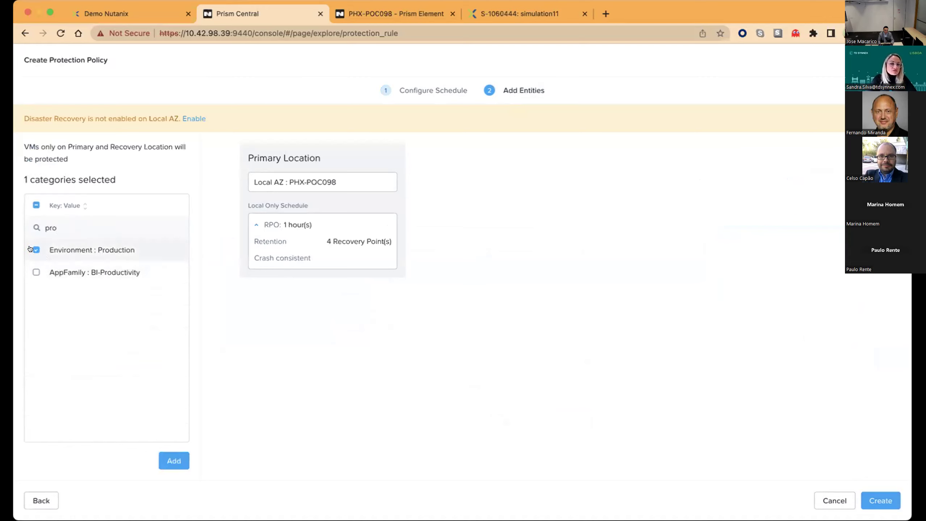
left_click(167, 461)
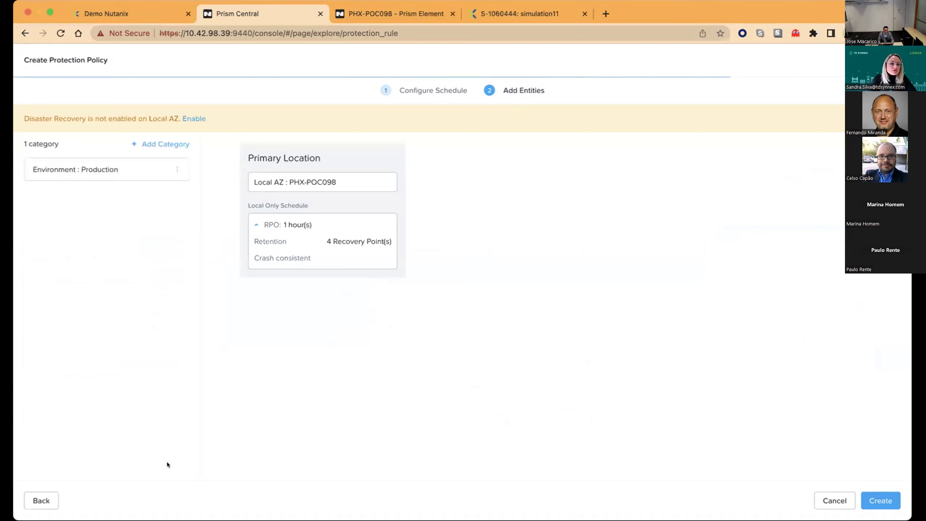
left_click(883, 497)
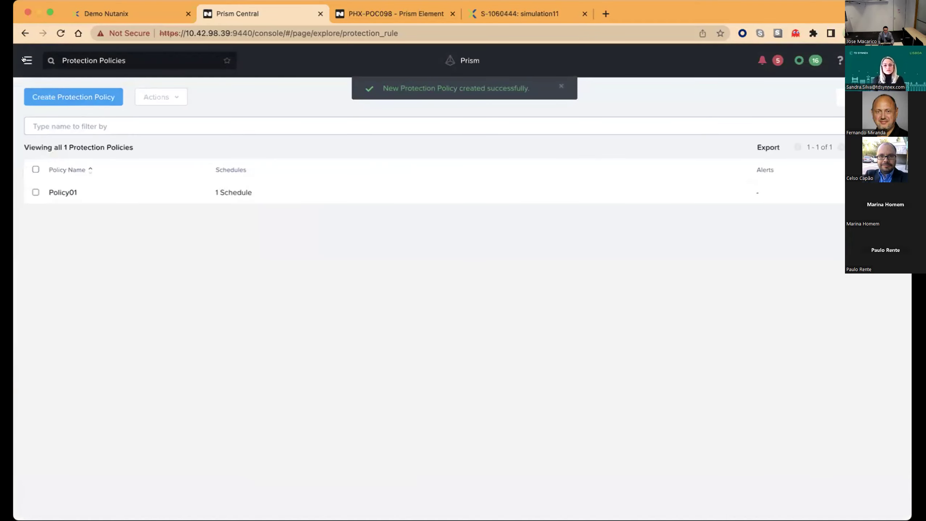
Step: Start a new playbook triggered by the Created VM event for all applicable VMs
left_click(24, 59)
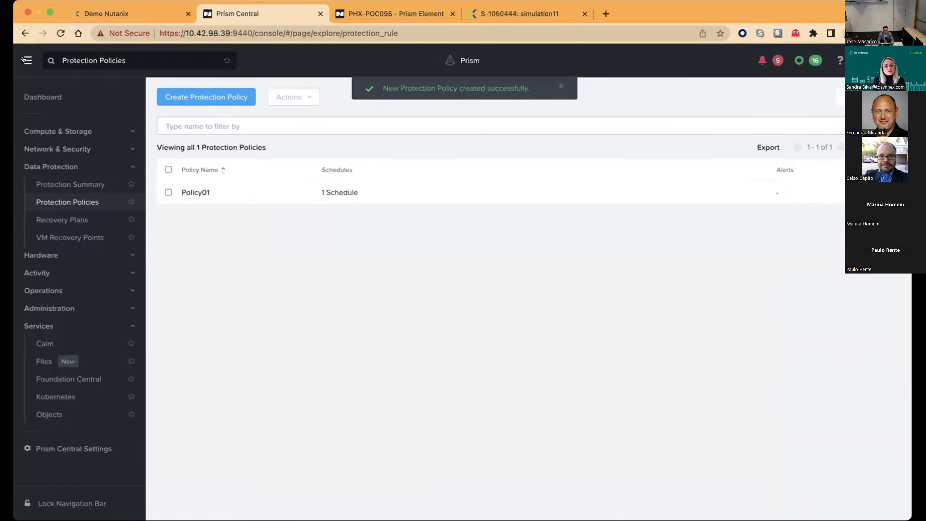
left_click(53, 308)
left_click(47, 291)
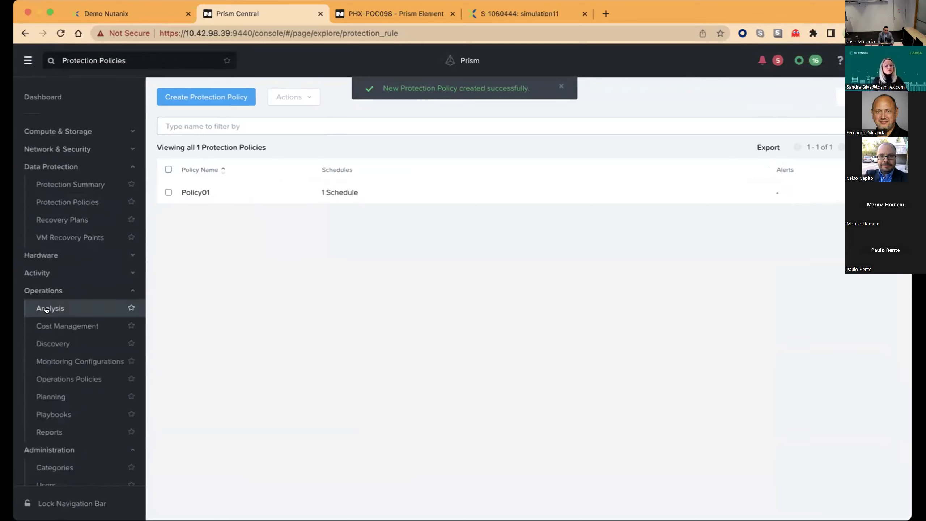
left_click(44, 409)
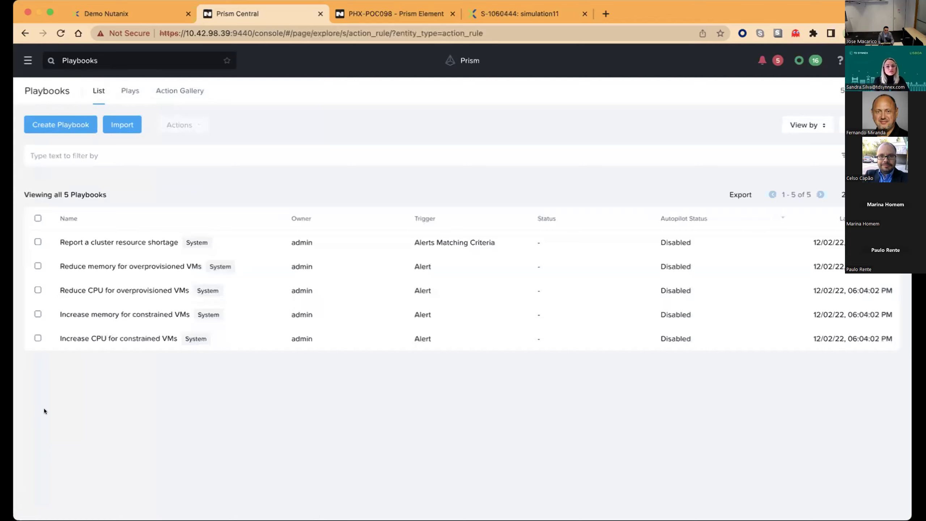
left_click(81, 125)
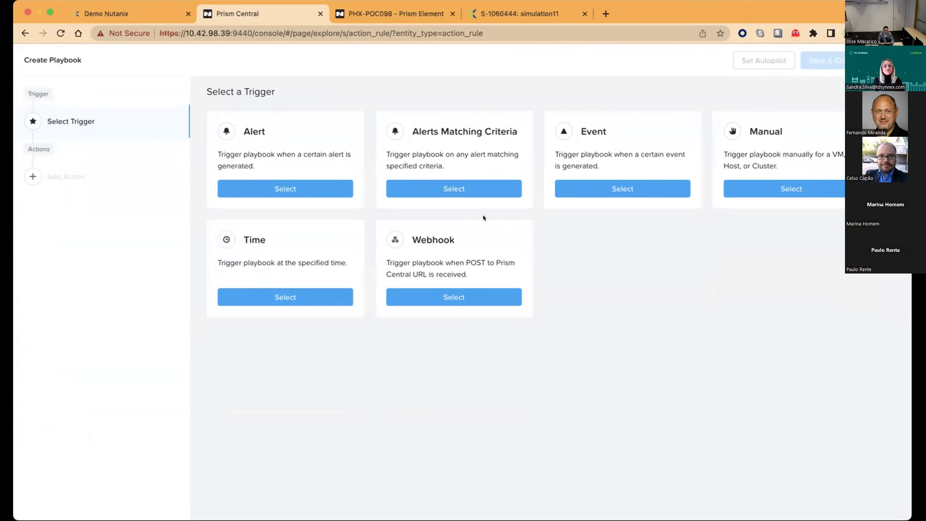
left_click(624, 187)
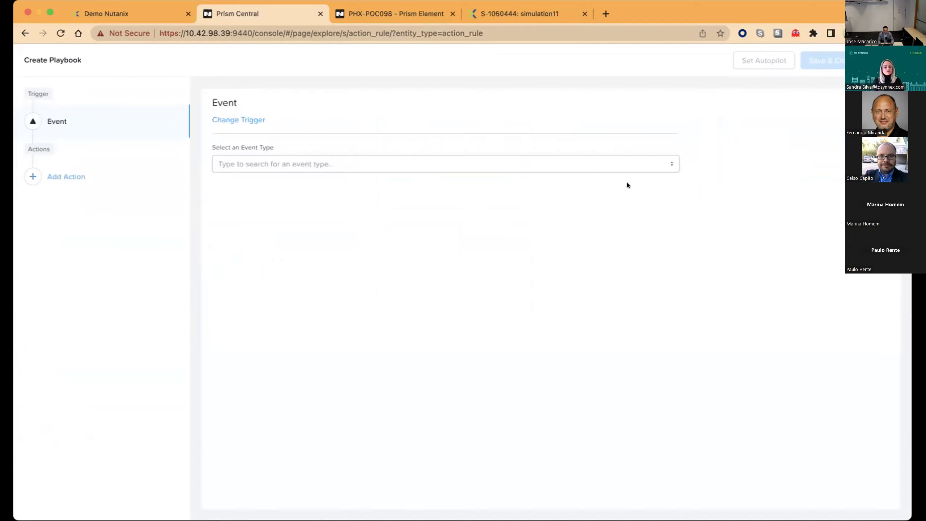
left_click(609, 163)
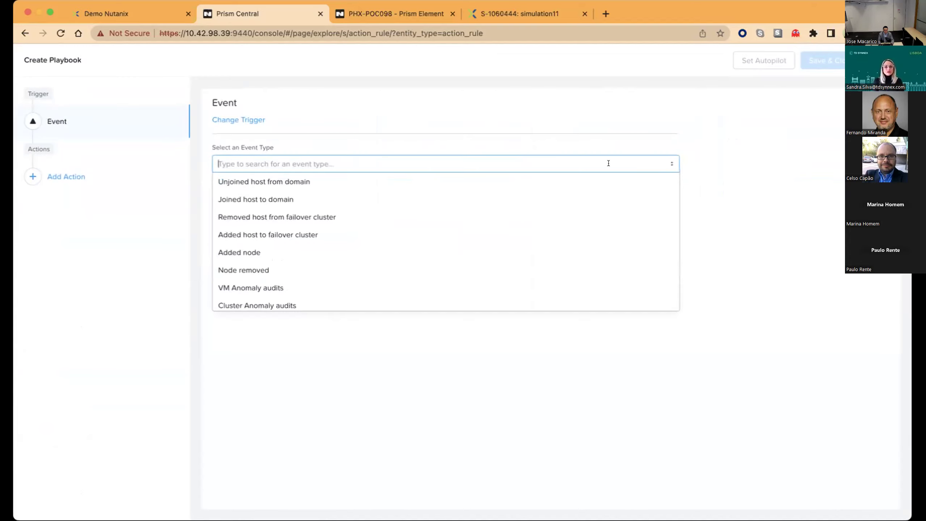
type("crea")
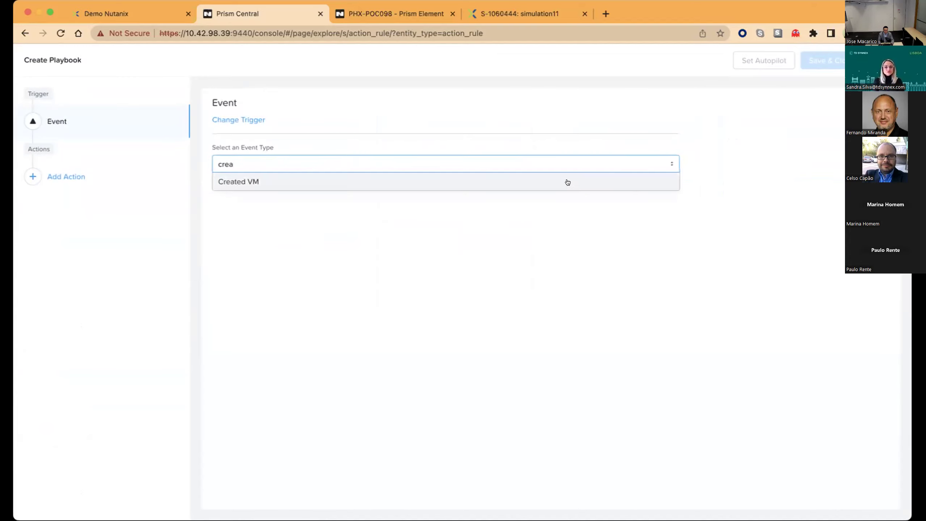
left_click(532, 182)
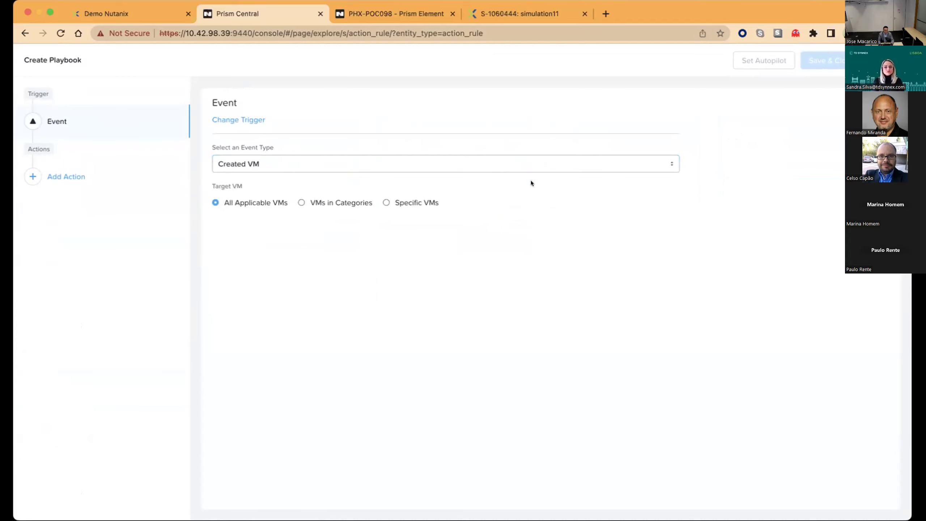
Step: Add a Lookup VM Details action to the playbook, targeting the event's source entity
left_click(84, 171)
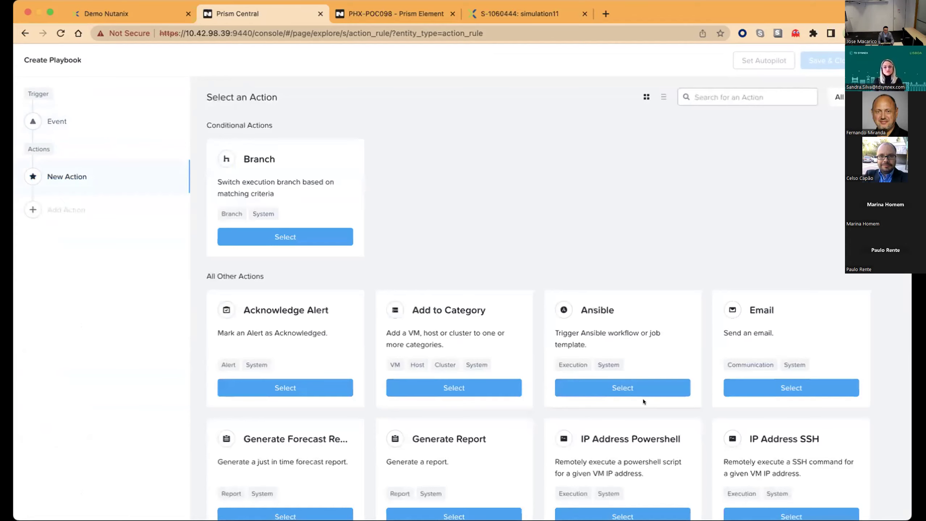
scroll(643, 399, "down", 5)
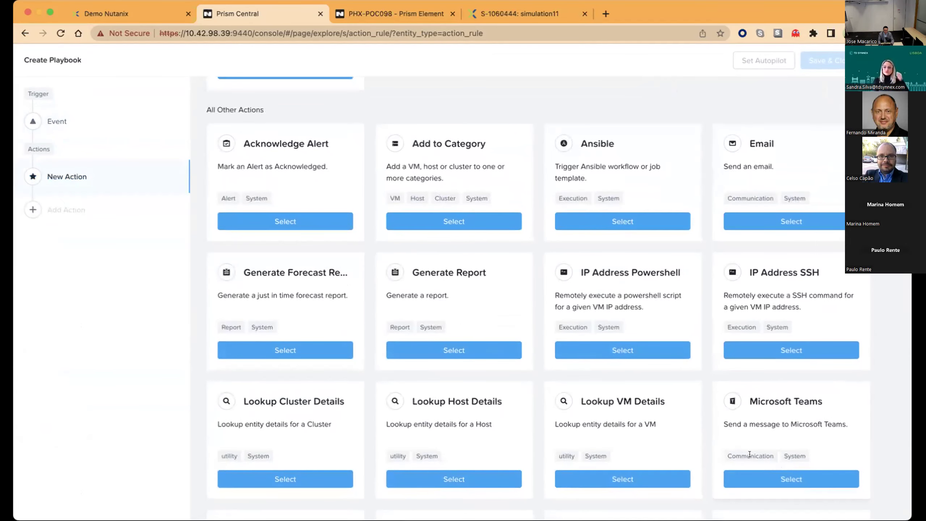
left_click(615, 478)
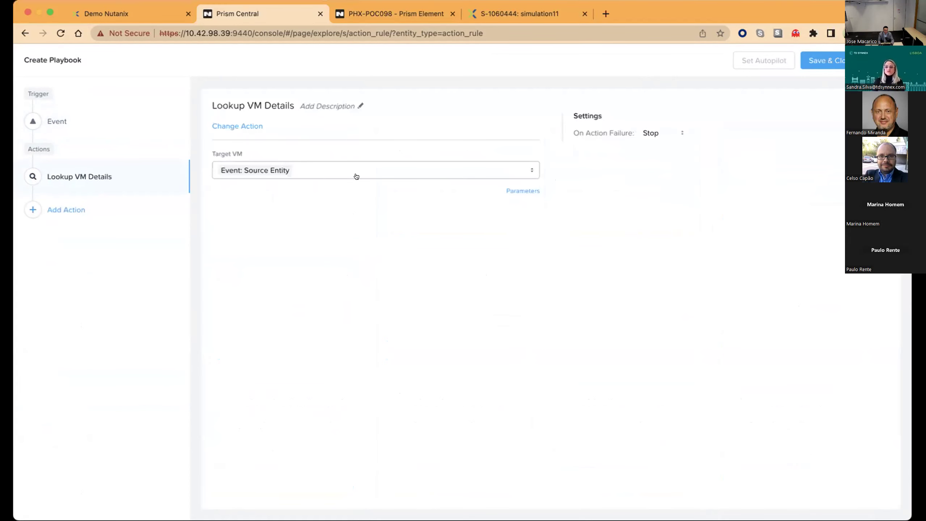
Step: Add an Email action whose message reads "A VM", the looked-up VM Name parameter, and "foi criada"
left_click(71, 209)
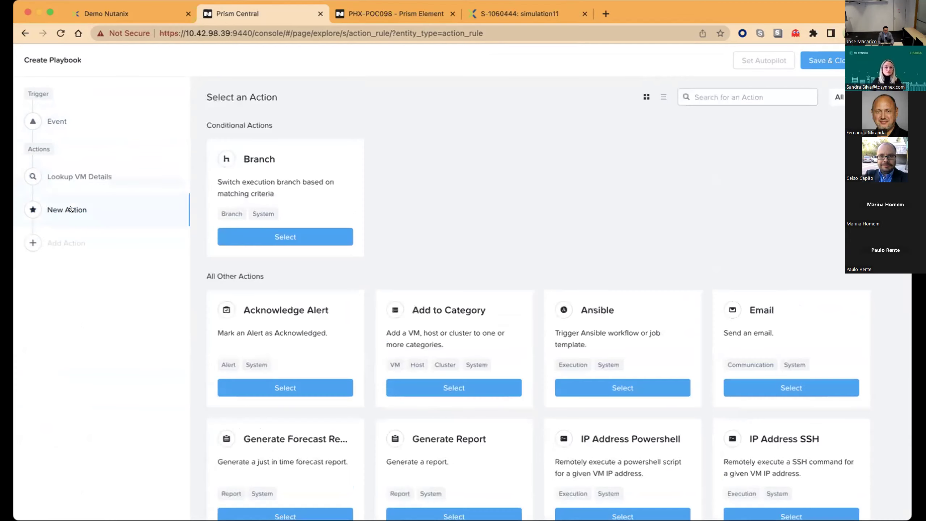
left_click(761, 389)
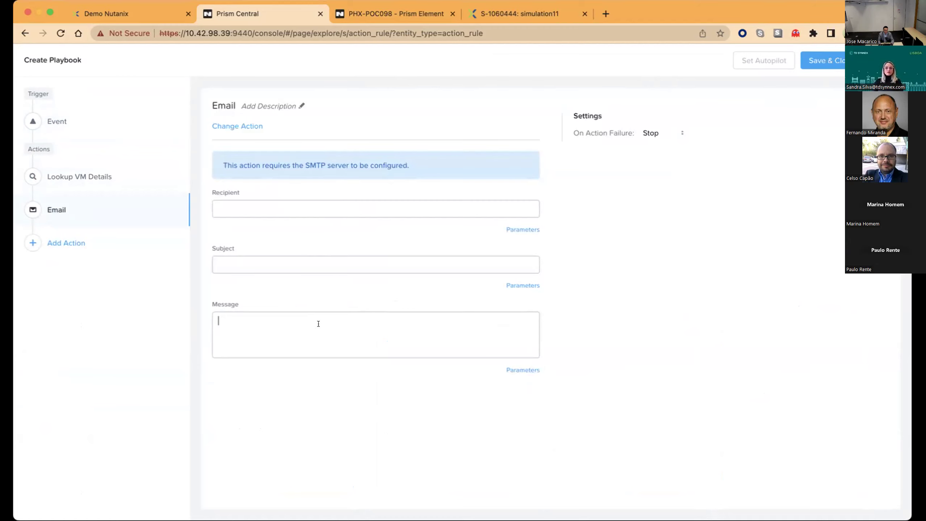
type("A VM")
left_click(522, 371)
left_click(633, 172)
left_click(631, 172)
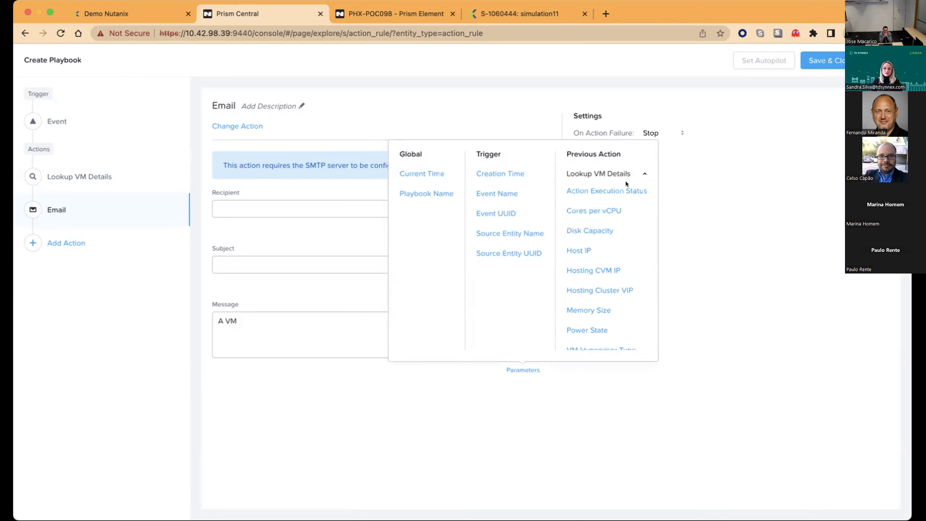
scroll(602, 277, "down", 3)
left_click(592, 321)
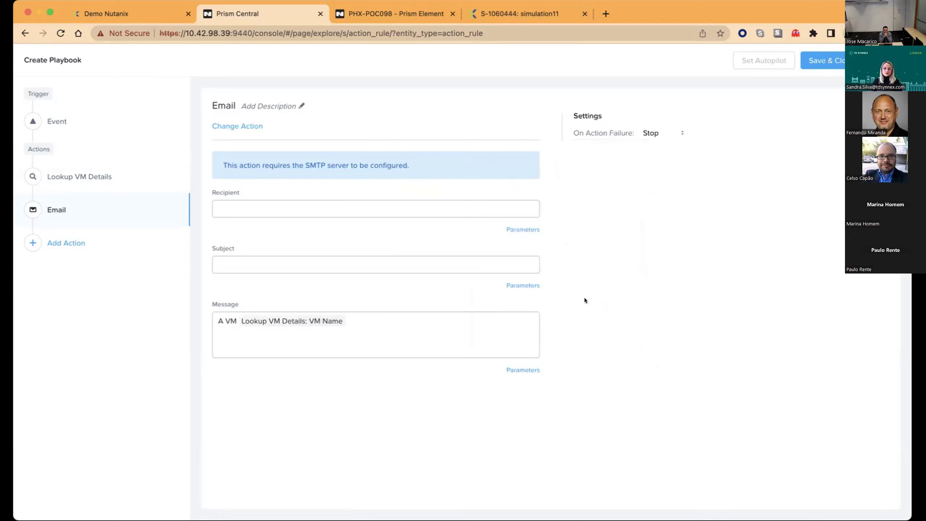
type("foi criada")
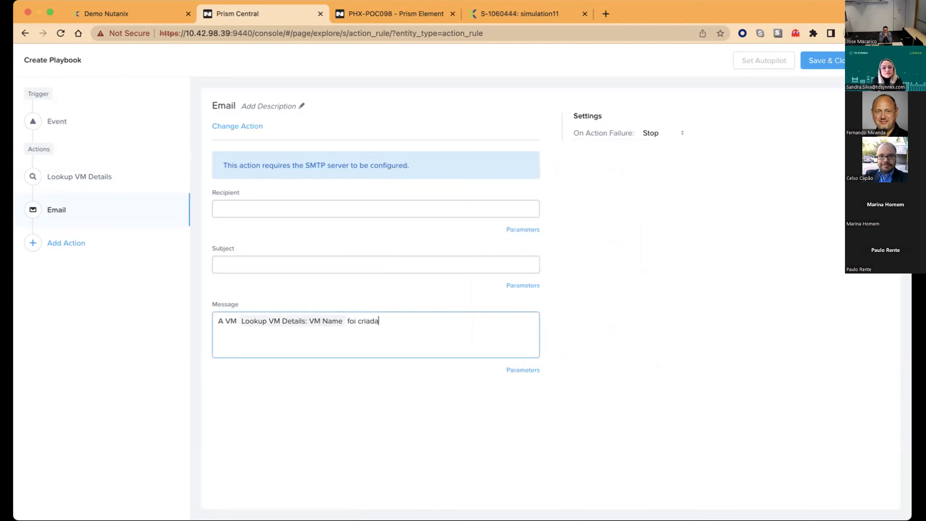
left_click(514, 369)
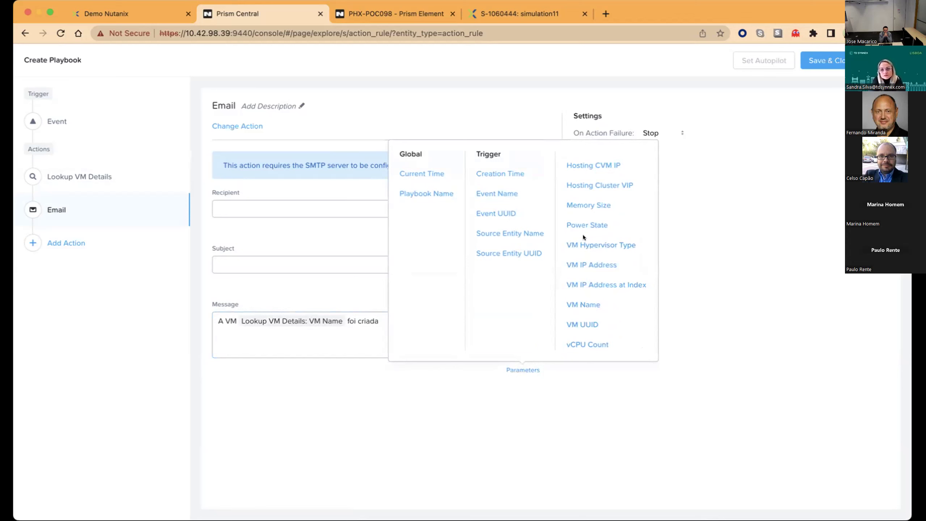
left_click(362, 405)
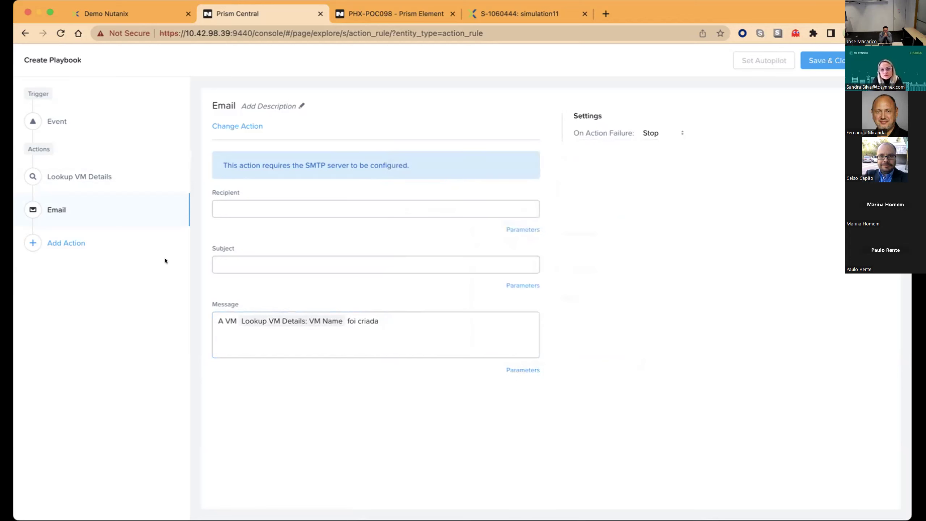
Step: Add an Add to Category action to the playbook that assigns the event's source VM to the Environment:Production category
left_click(69, 244)
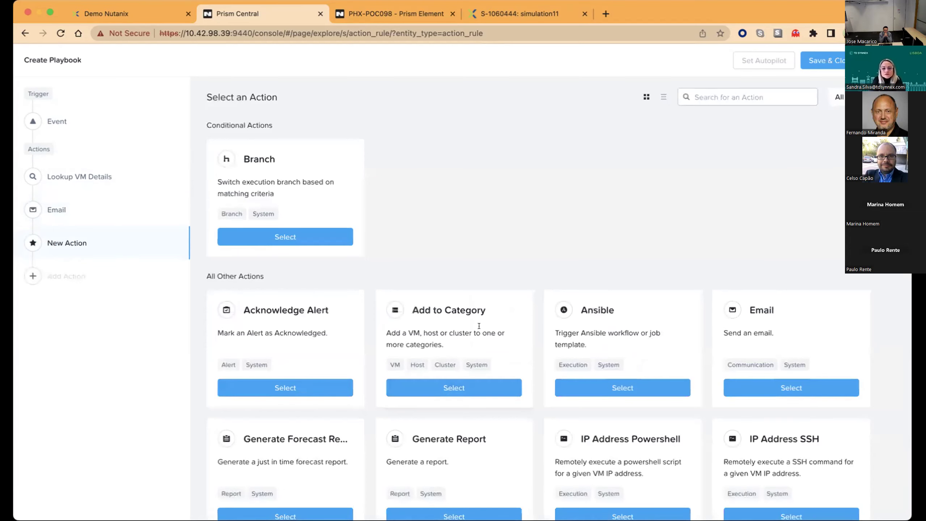
left_click(429, 380)
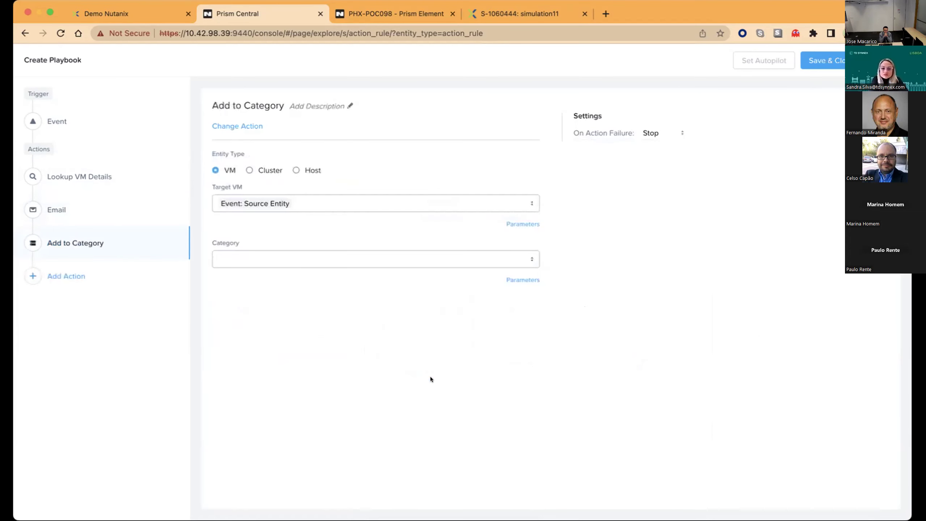
left_click(335, 253)
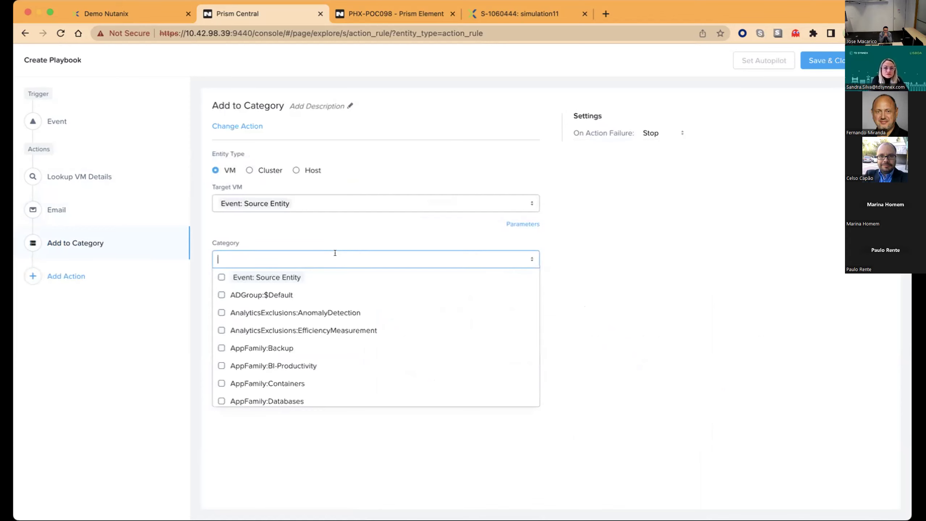
type("pro")
left_click(329, 295)
left_click(326, 411)
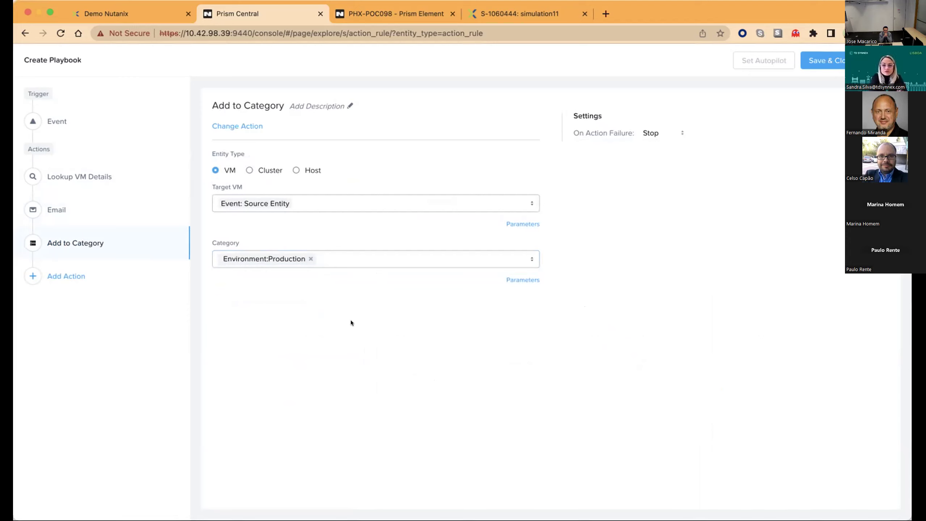
Step: Add Quarantine:Forensics as a second category in the Add to Category action
left_click(350, 259)
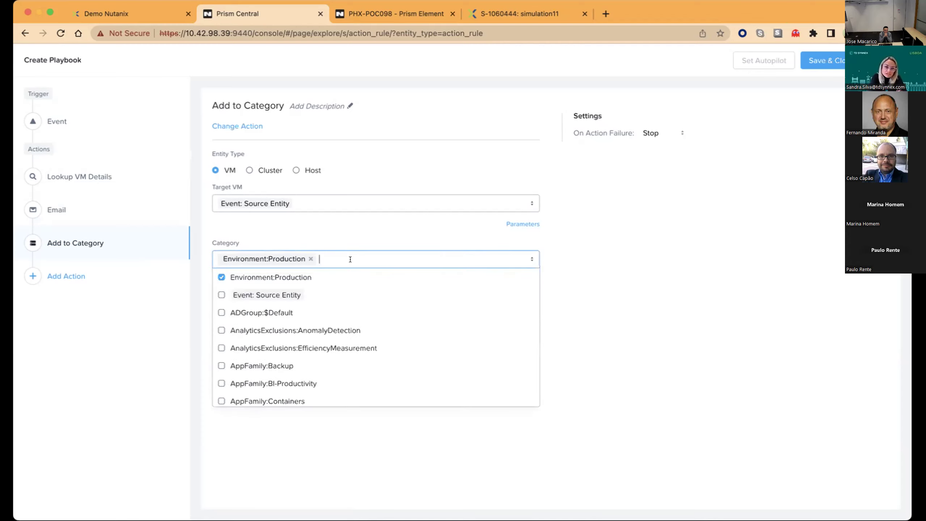
type("qu")
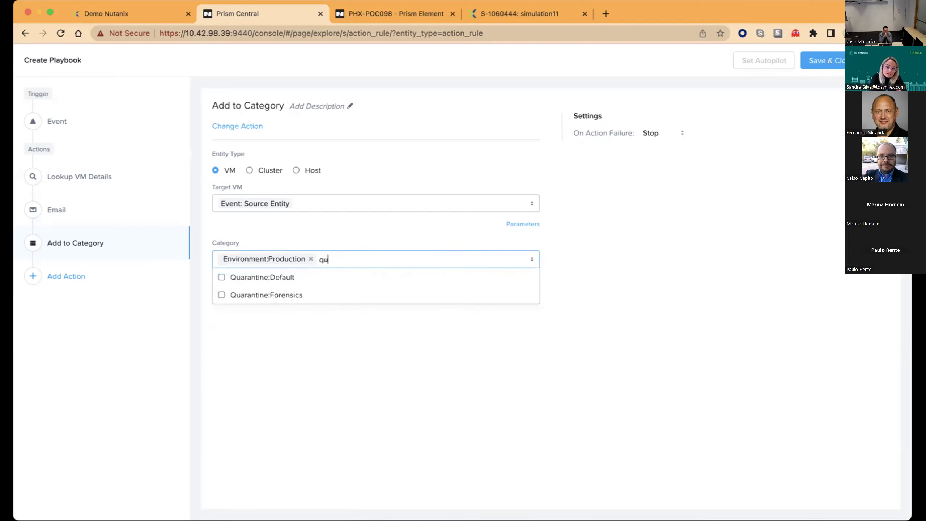
left_click(328, 291)
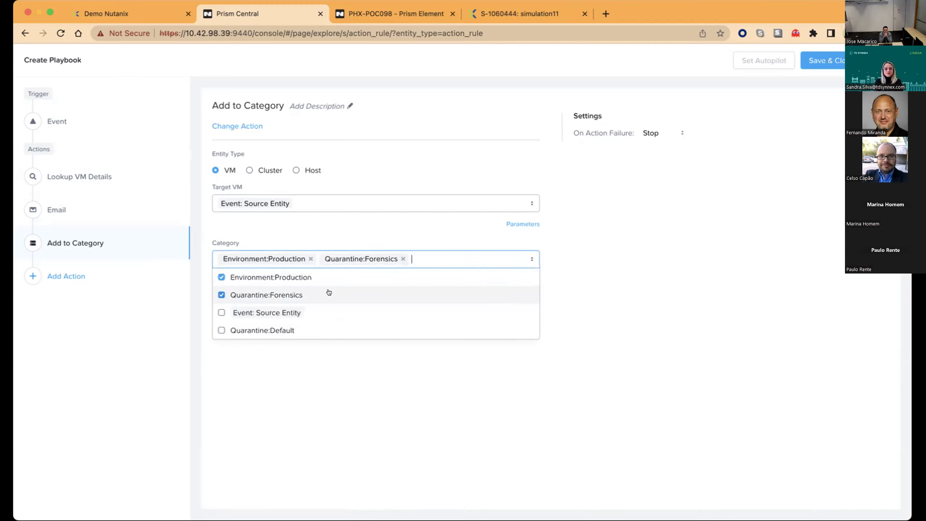
left_click(638, 314)
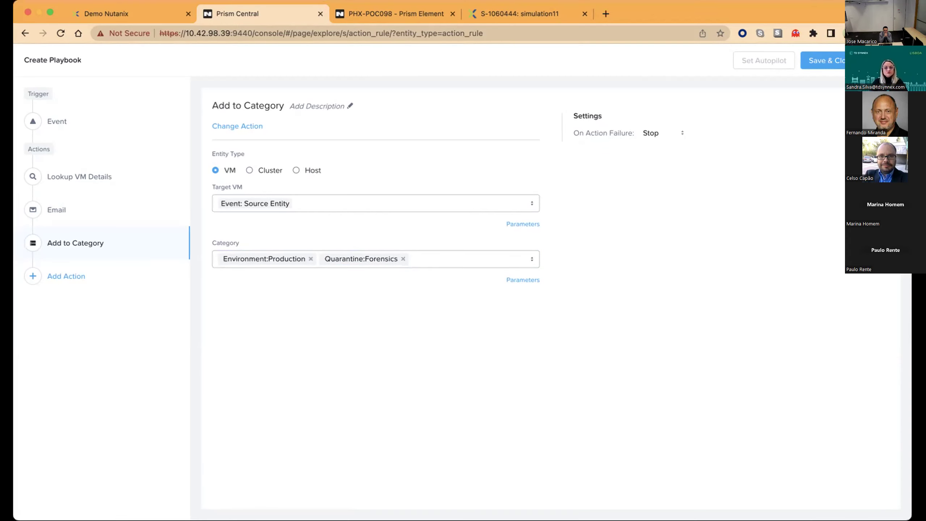
Step: Leave the playbook editor without saving and open the Security Policies list under Network & Security
key("Escape")
left_click(20, 60)
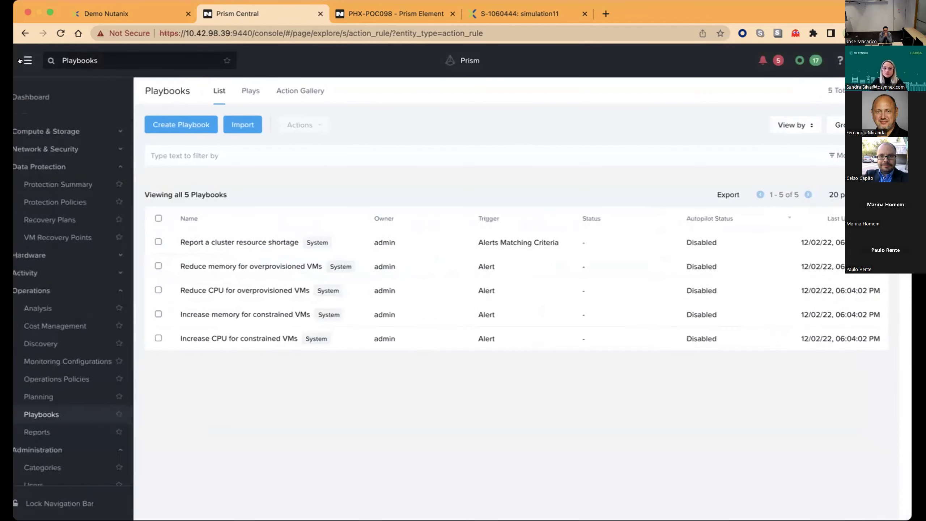
left_click(40, 273)
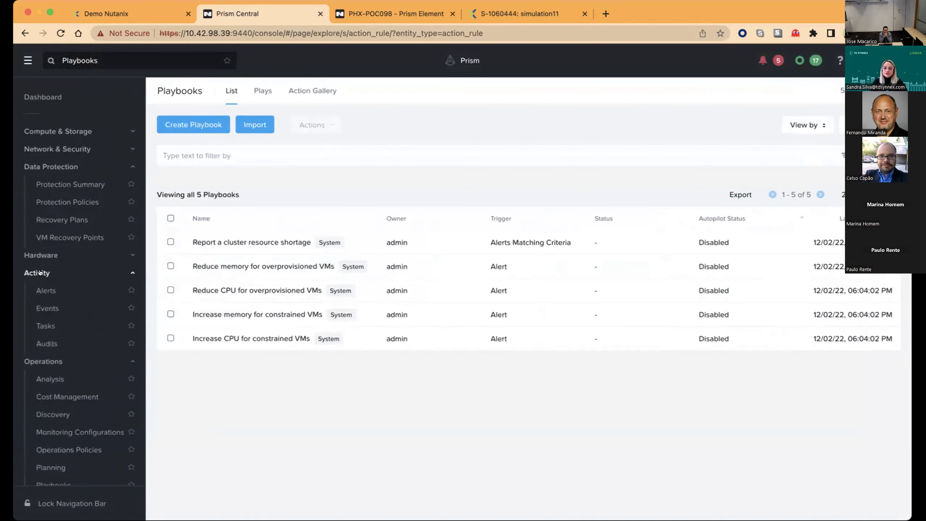
left_click(63, 150)
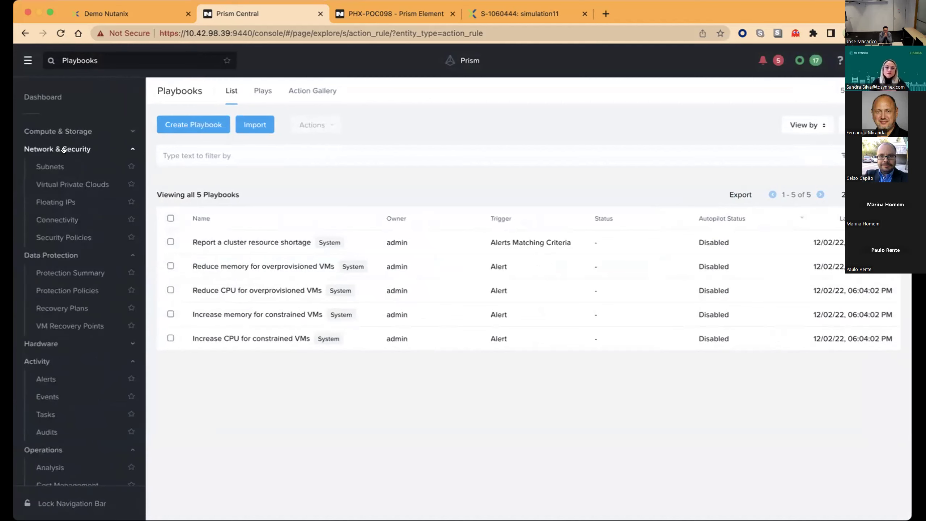
left_click(63, 237)
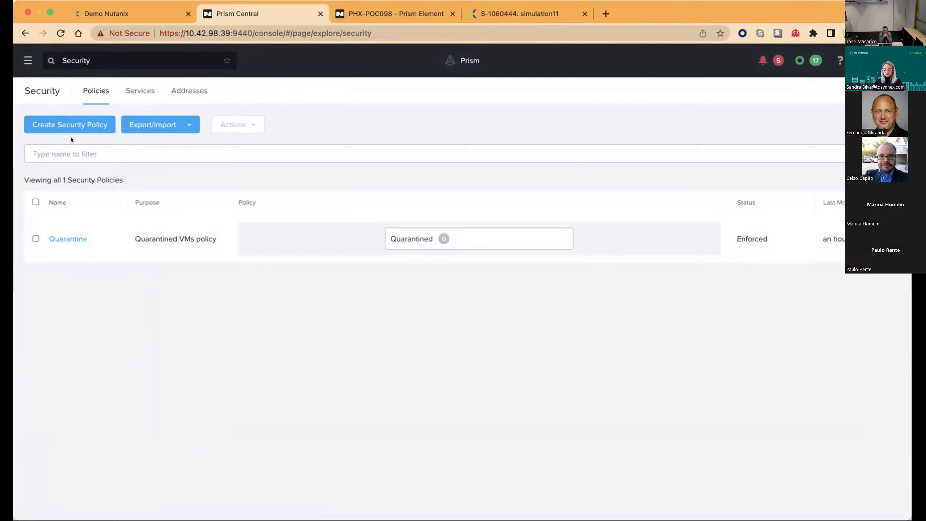
Step: Start a security policy to review the App Policy and Isolation Policy descriptions, then cancel the creation
left_click(71, 126)
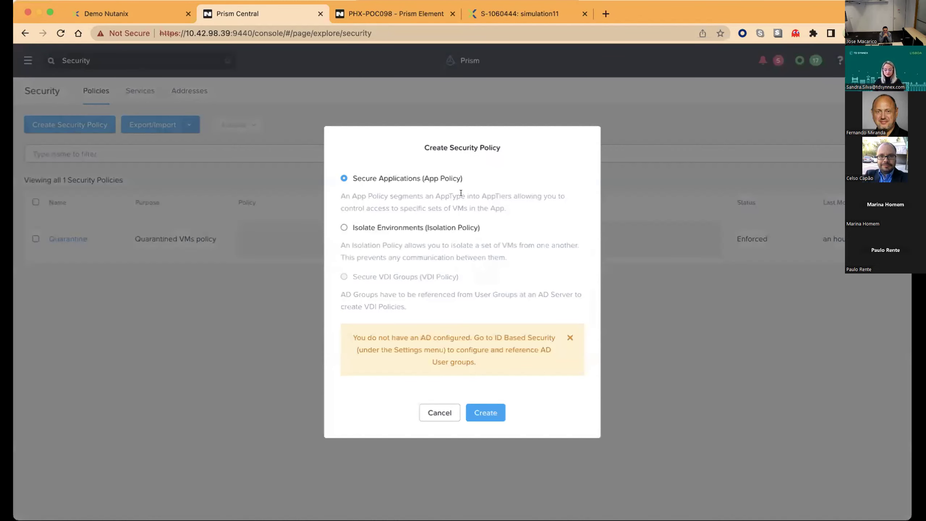
left_click_drag(510, 208, 345, 189)
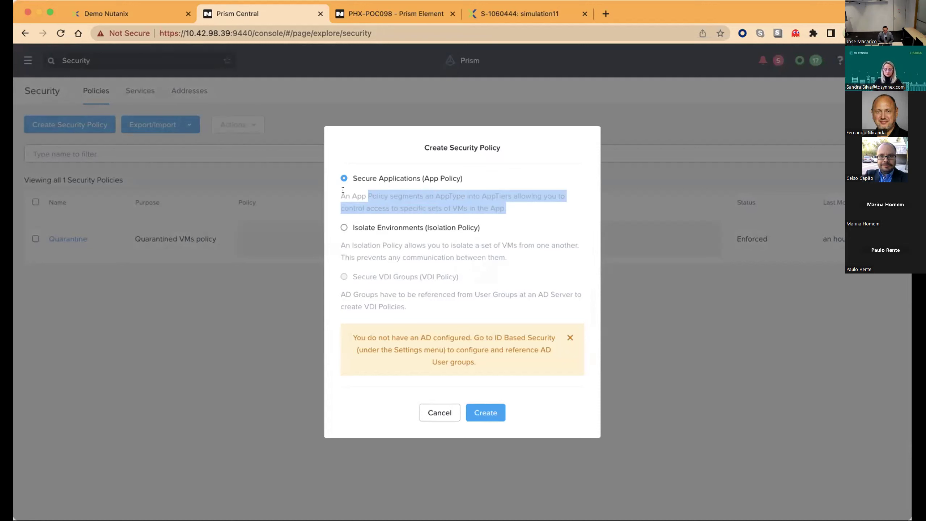
left_click_drag(514, 254, 336, 242)
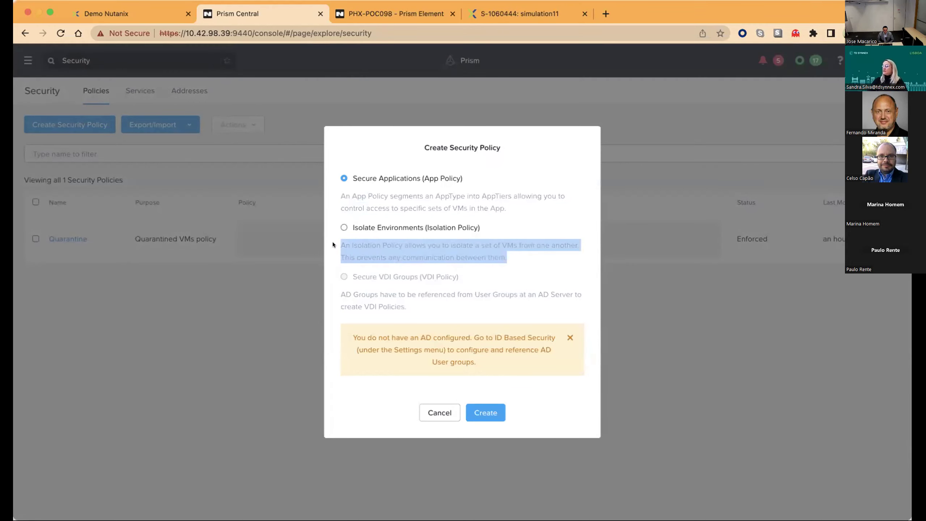
left_click(439, 411)
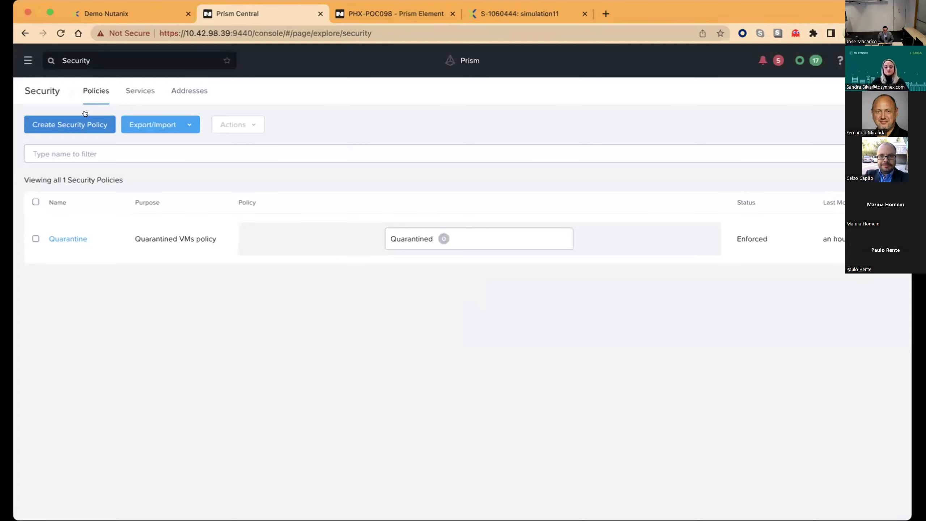
Step: Open the Calm service and view its blueprints and marketplace
left_click(27, 60)
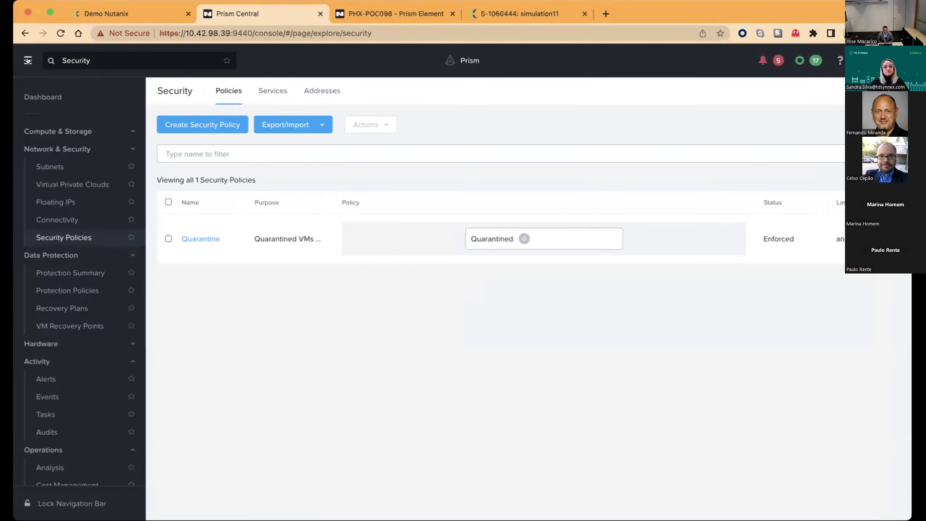
scroll(45, 263, "down", 10)
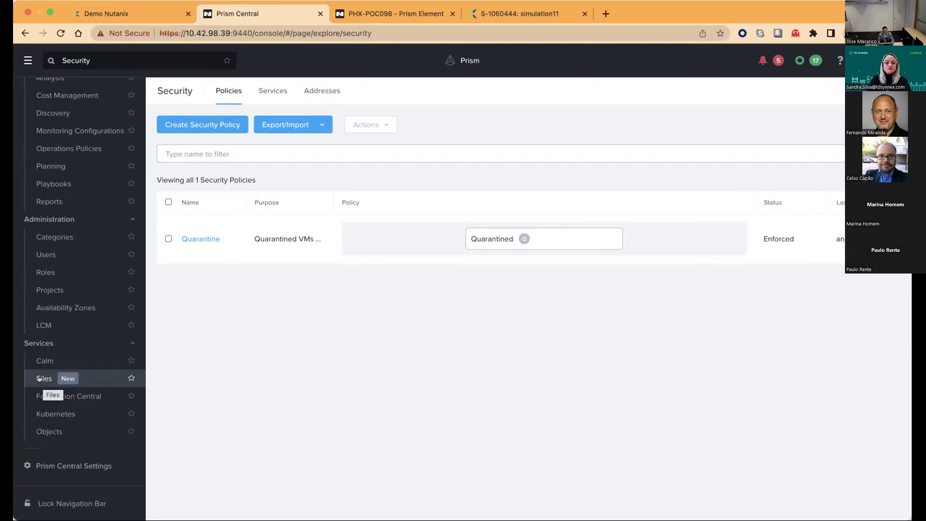
left_click(41, 361)
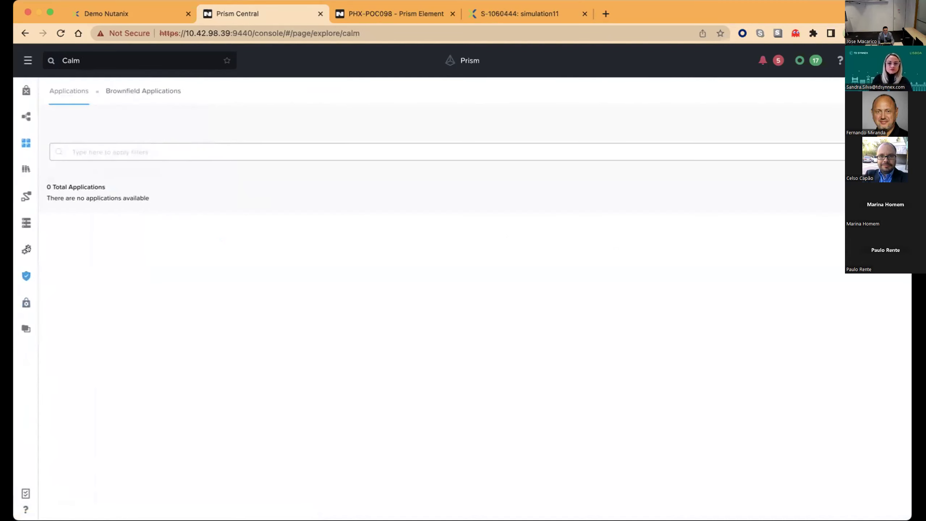
left_click(27, 118)
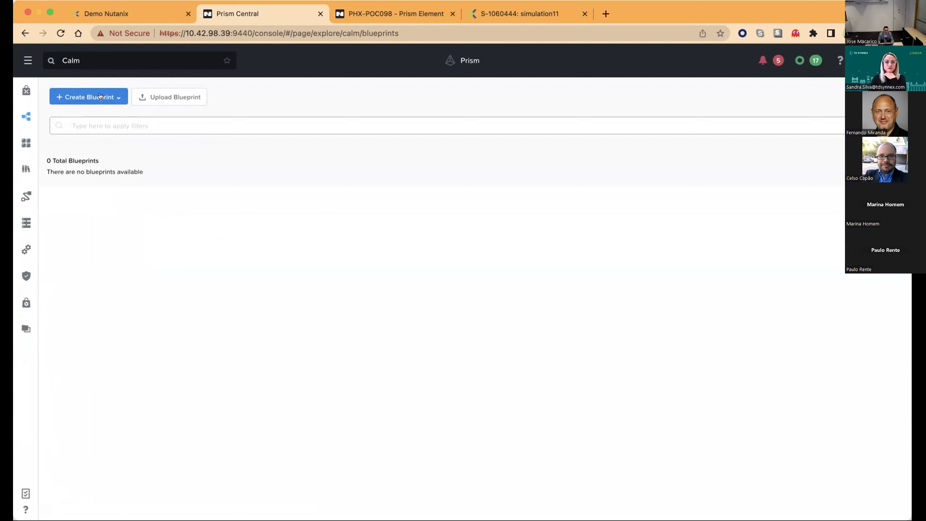
left_click(24, 90)
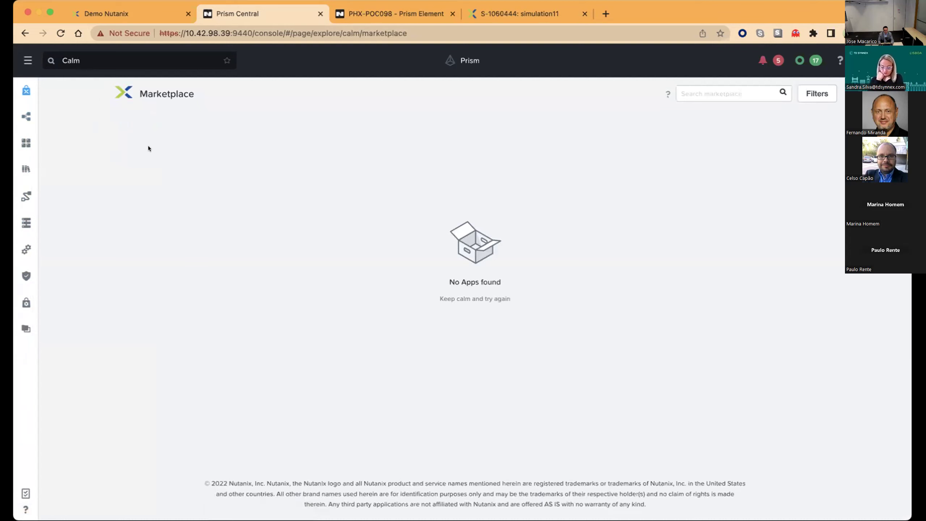